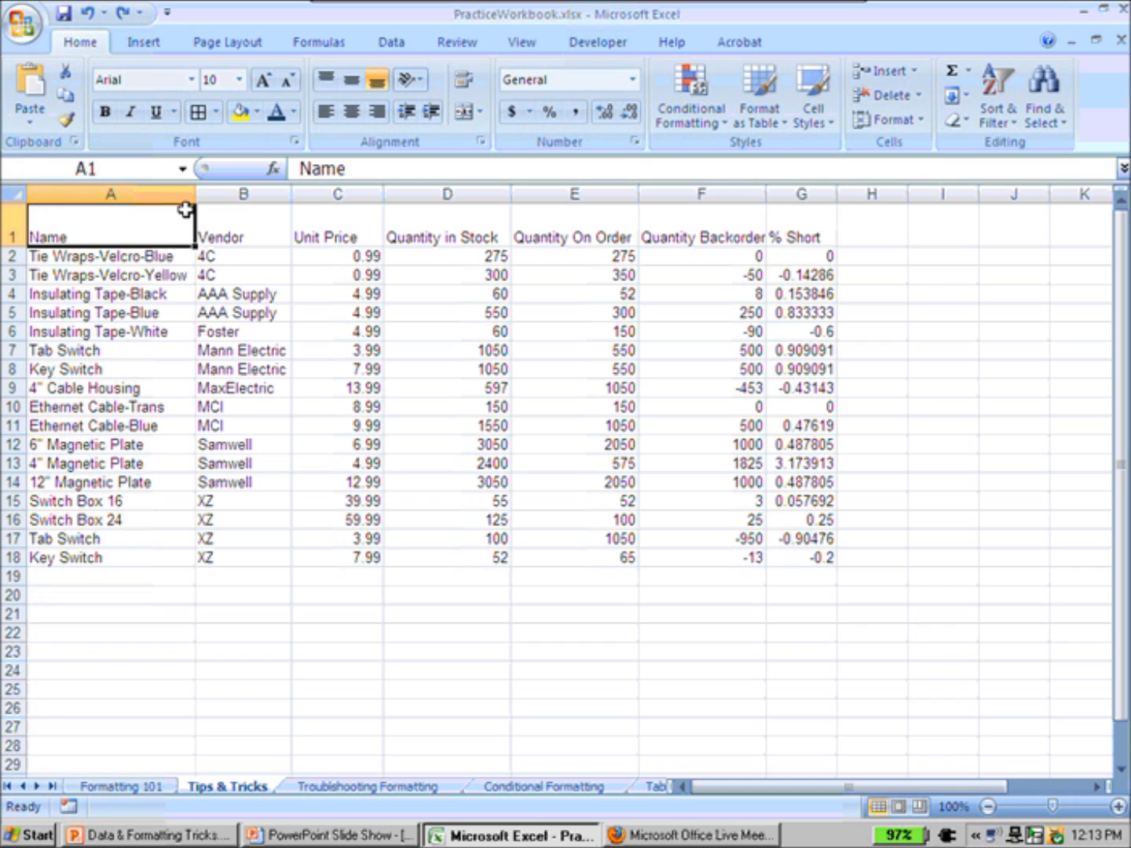
Apply the Heading 1 cell style to the header row A1:G1.
{"action": "left_click_drag", "start_coordinate": [173, 234], "coordinate": [802, 223]}
{"action": "left_click", "coordinate": [824, 115]}
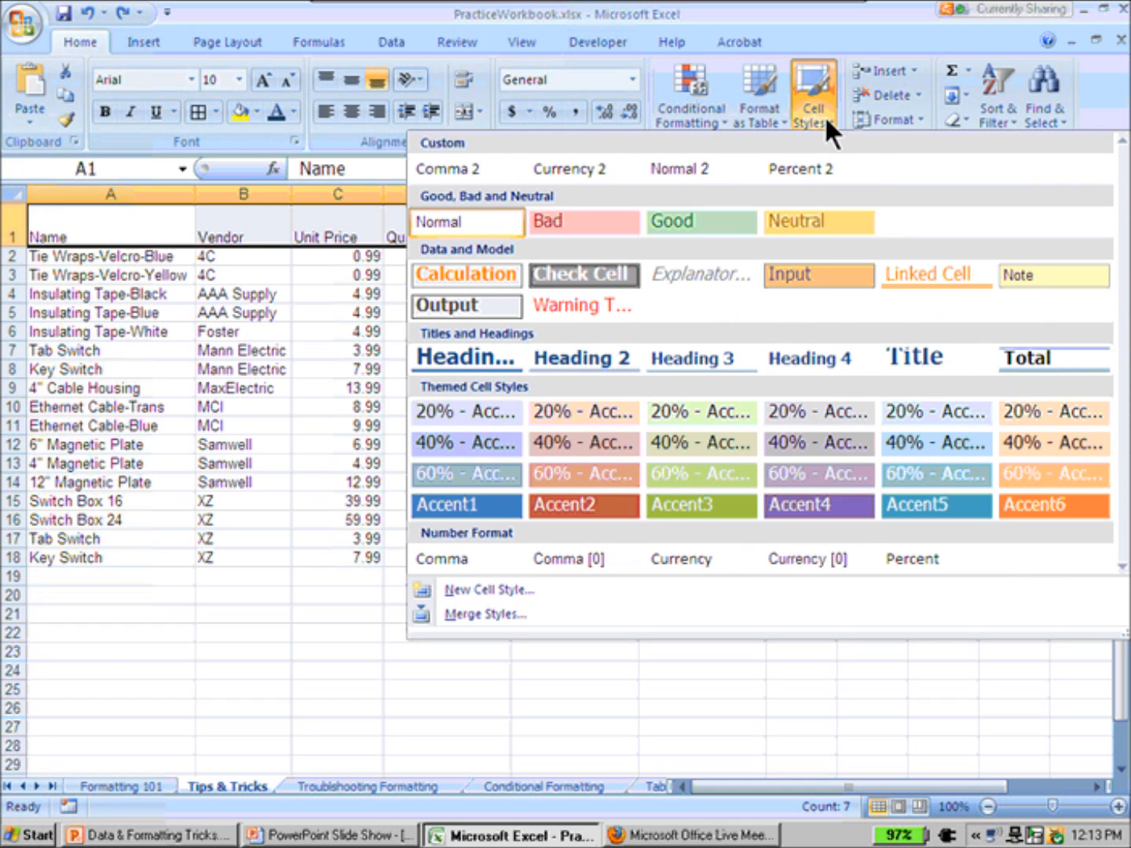
{"action": "left_click", "coordinate": [502, 362]}
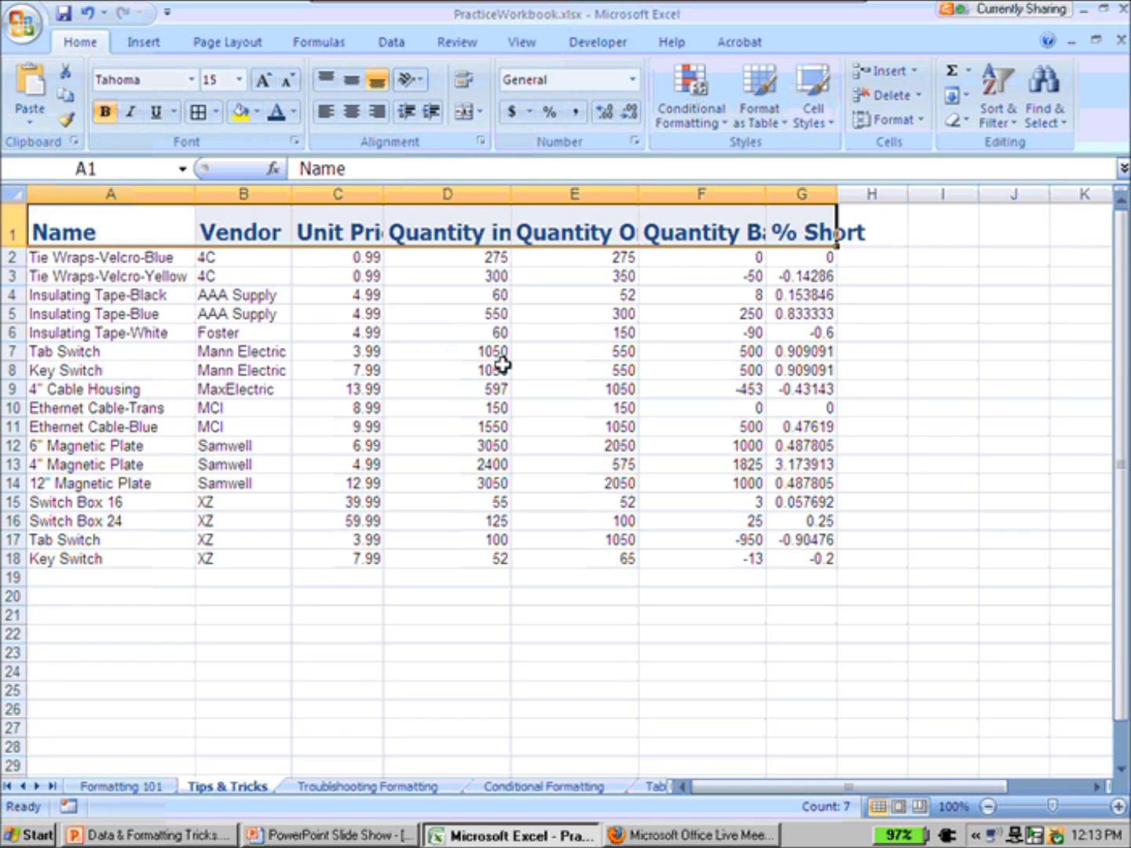
{"action": "left_click", "coordinate": [502, 365]}
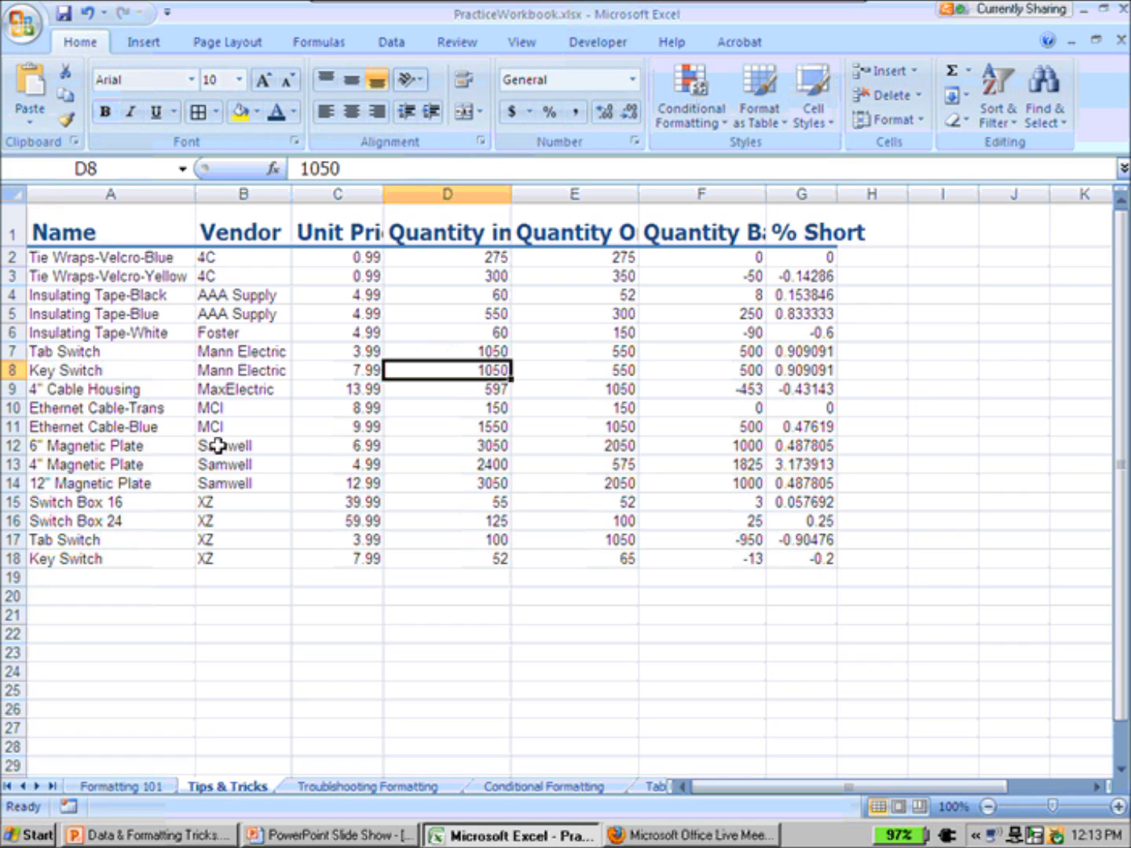
Autofit the width of all columns in the worksheet to their contents.
{"action": "left_click", "coordinate": [13, 193]}
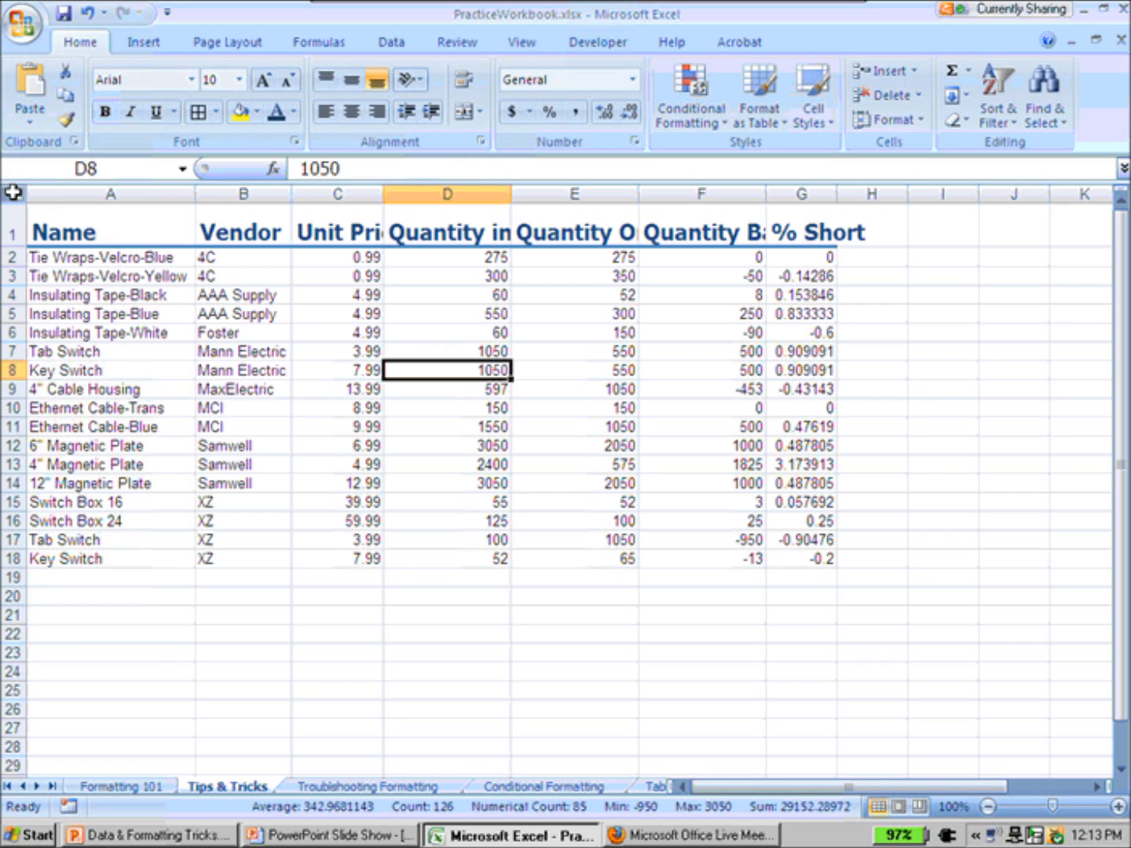
{"action": "left_click", "coordinate": [12, 193]}
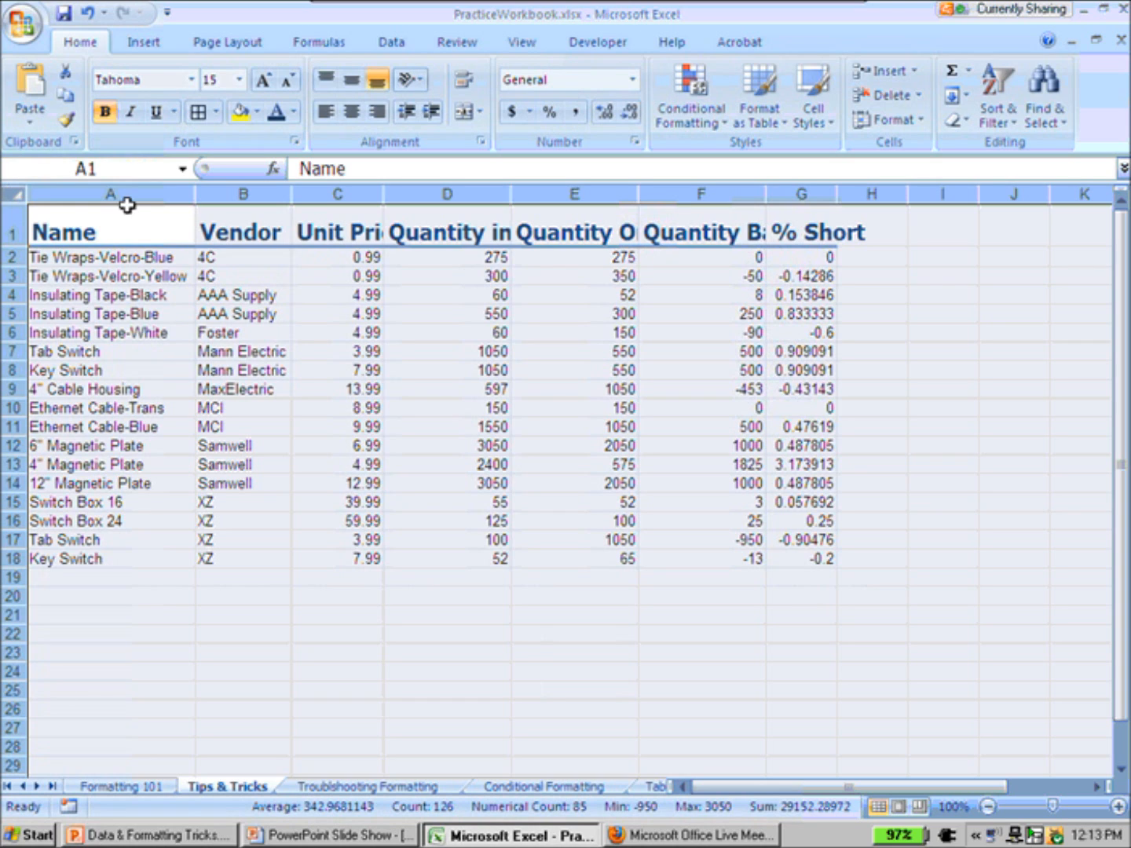
{"action": "double_click", "coordinate": [289, 195]}
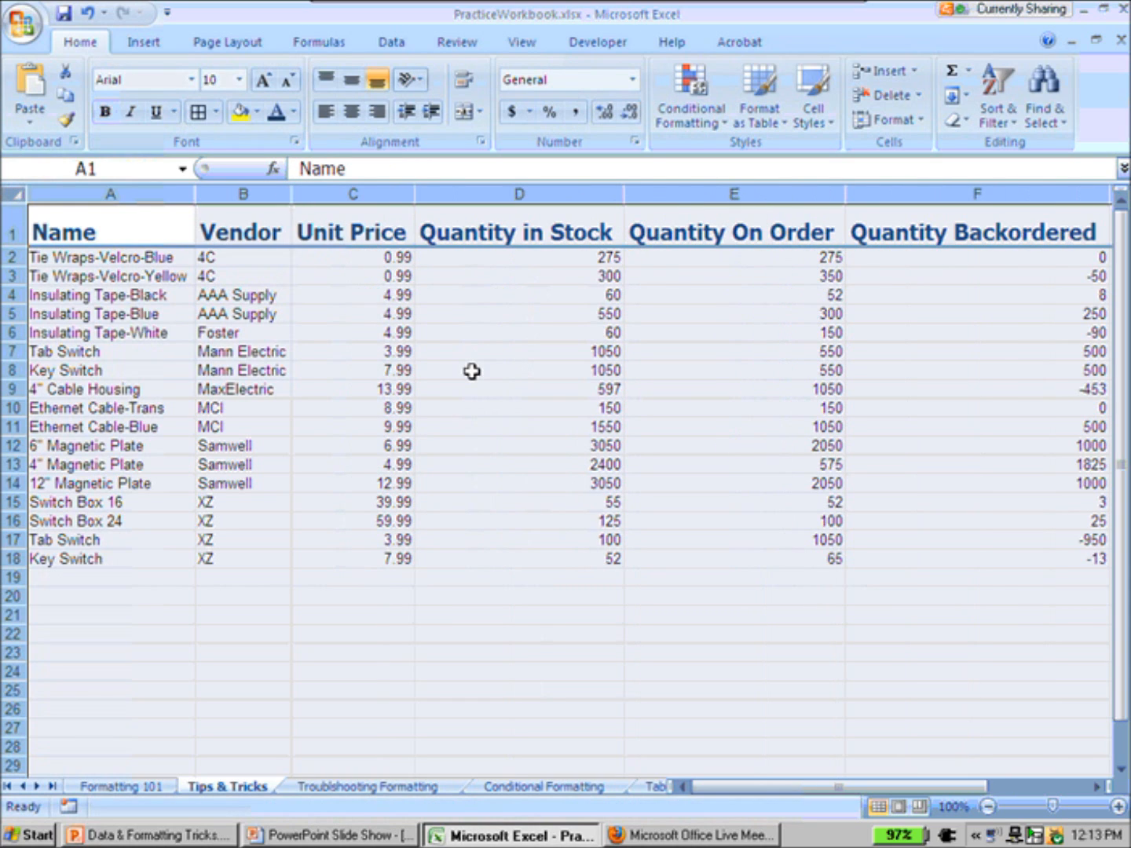
{"action": "left_click", "coordinate": [471, 371]}
Examine the resized columns by moving along row 8 to column G and back to column A.
{"action": "key", "text": "Right"}
{"action": "key", "text": "Right"}
{"action": "key", "text": "Right"}
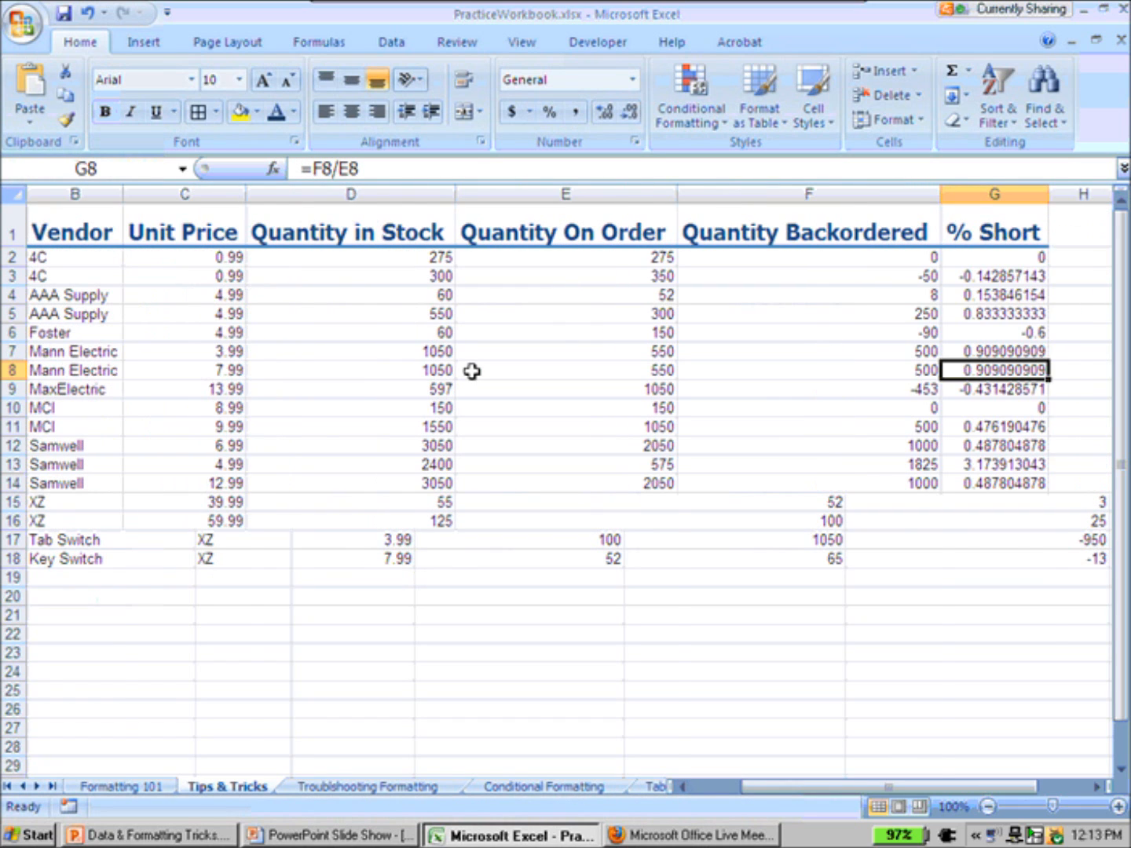
{"action": "key", "text": "Left"}
{"action": "key", "text": "Left"}
{"action": "key", "text": "Left"}
{"action": "key", "text": "Left"}
{"action": "key", "text": "Left"}
{"action": "key", "text": "Left"}
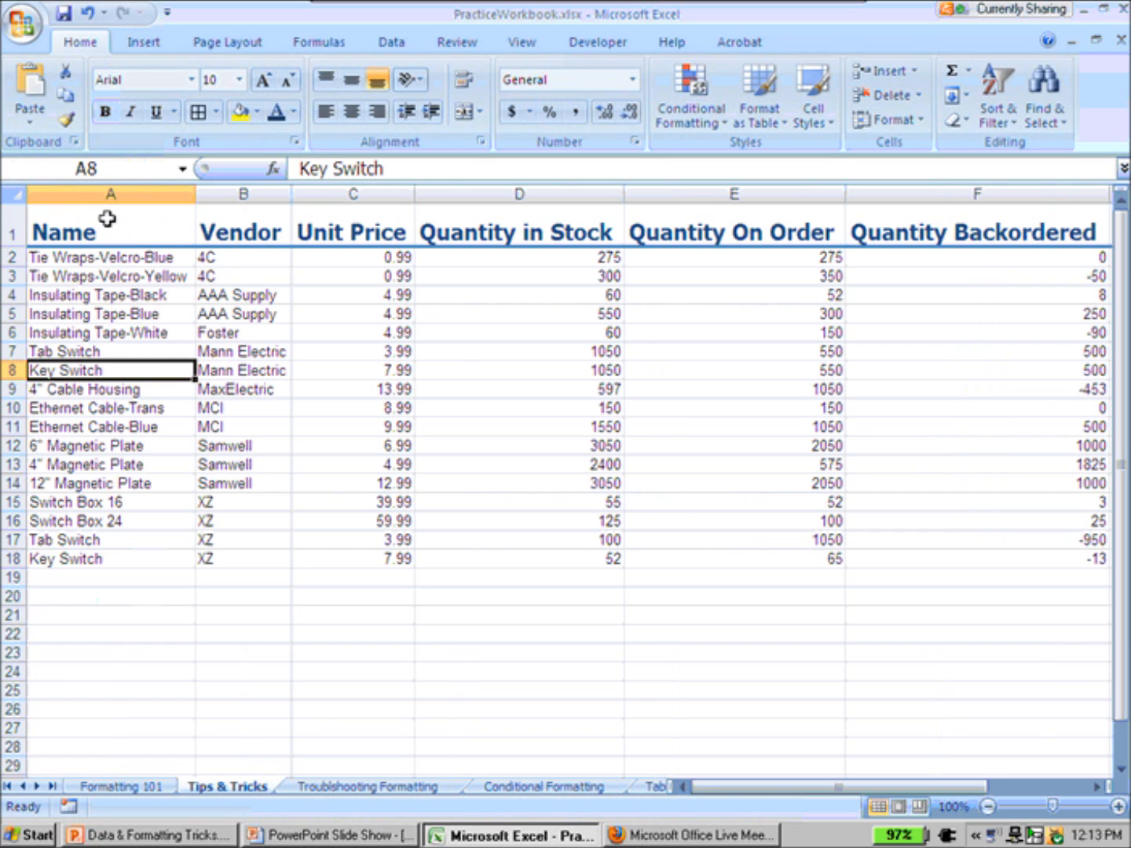
Apply the Heading 3 cell style to the header row from Name through % Short.
{"action": "left_click", "coordinate": [107, 218]}
{"action": "key", "text": "ctrl+shift+Right"}
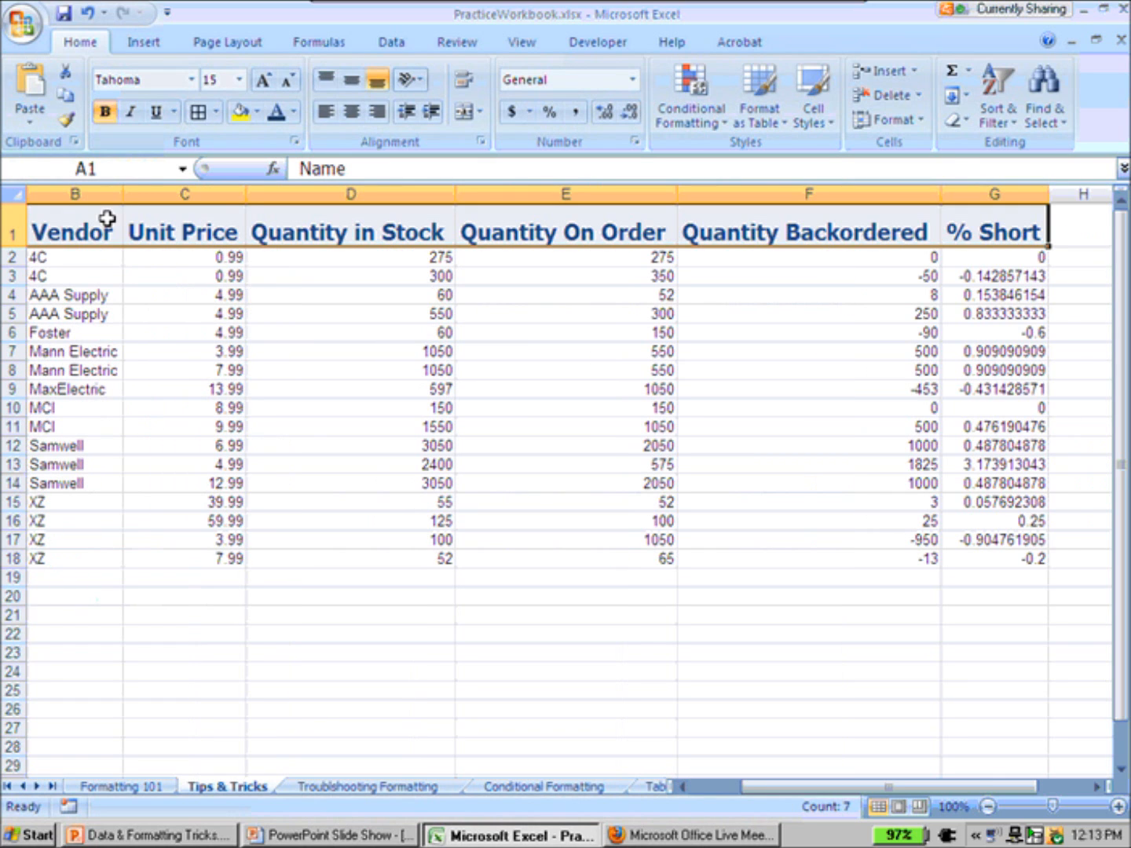
{"action": "left_click", "coordinate": [809, 116]}
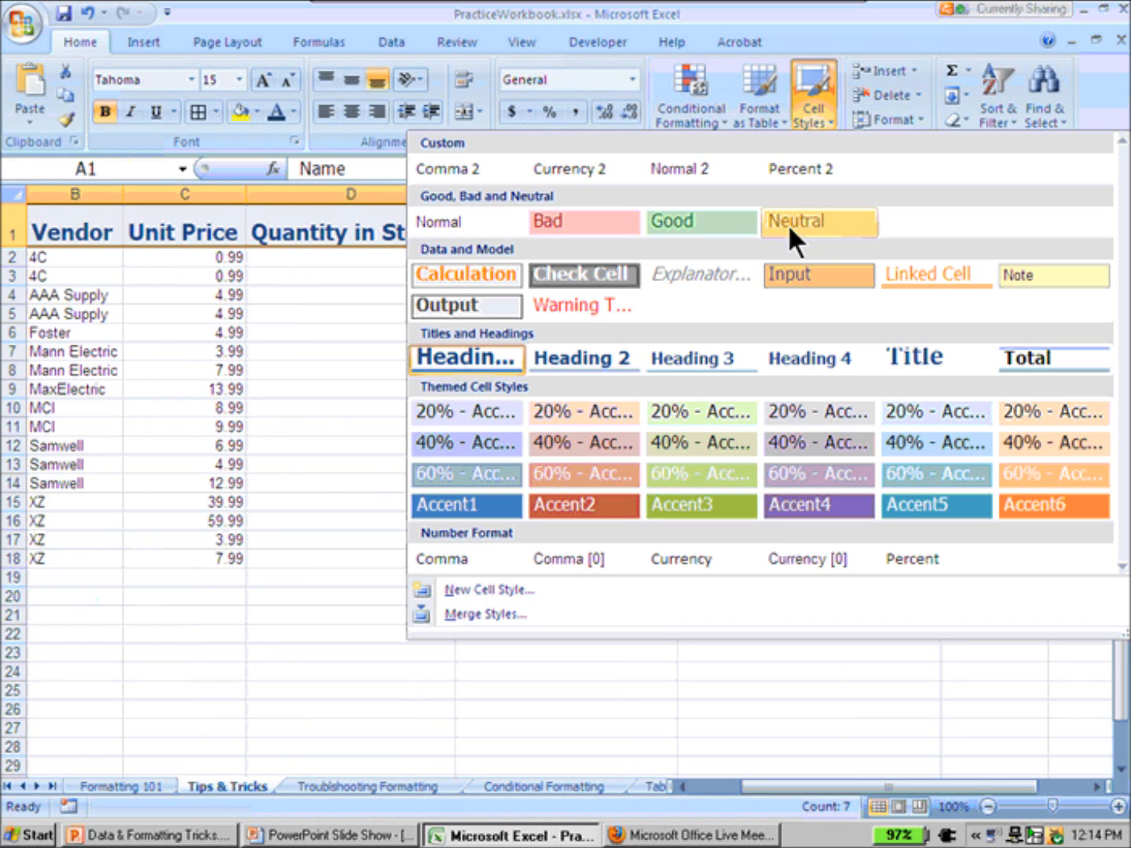
{"action": "left_click", "coordinate": [708, 357]}
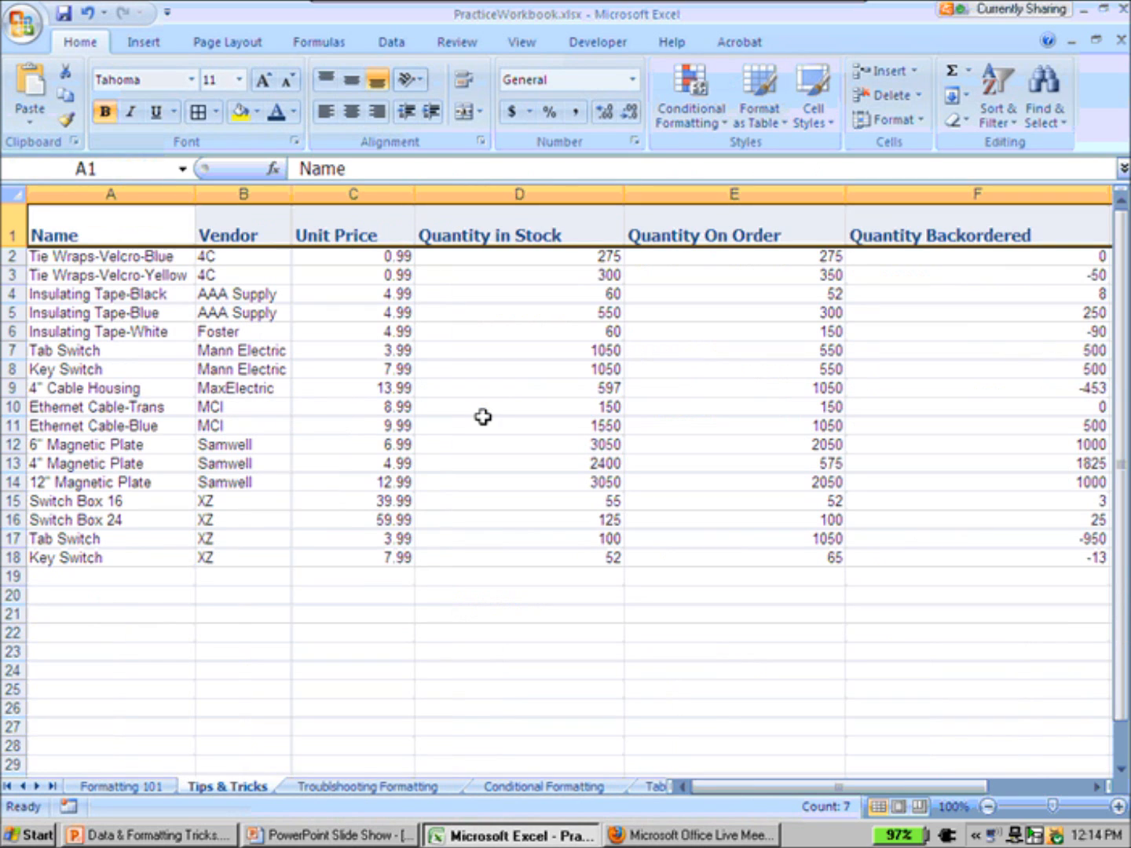
{"action": "left_click", "coordinate": [482, 421]}
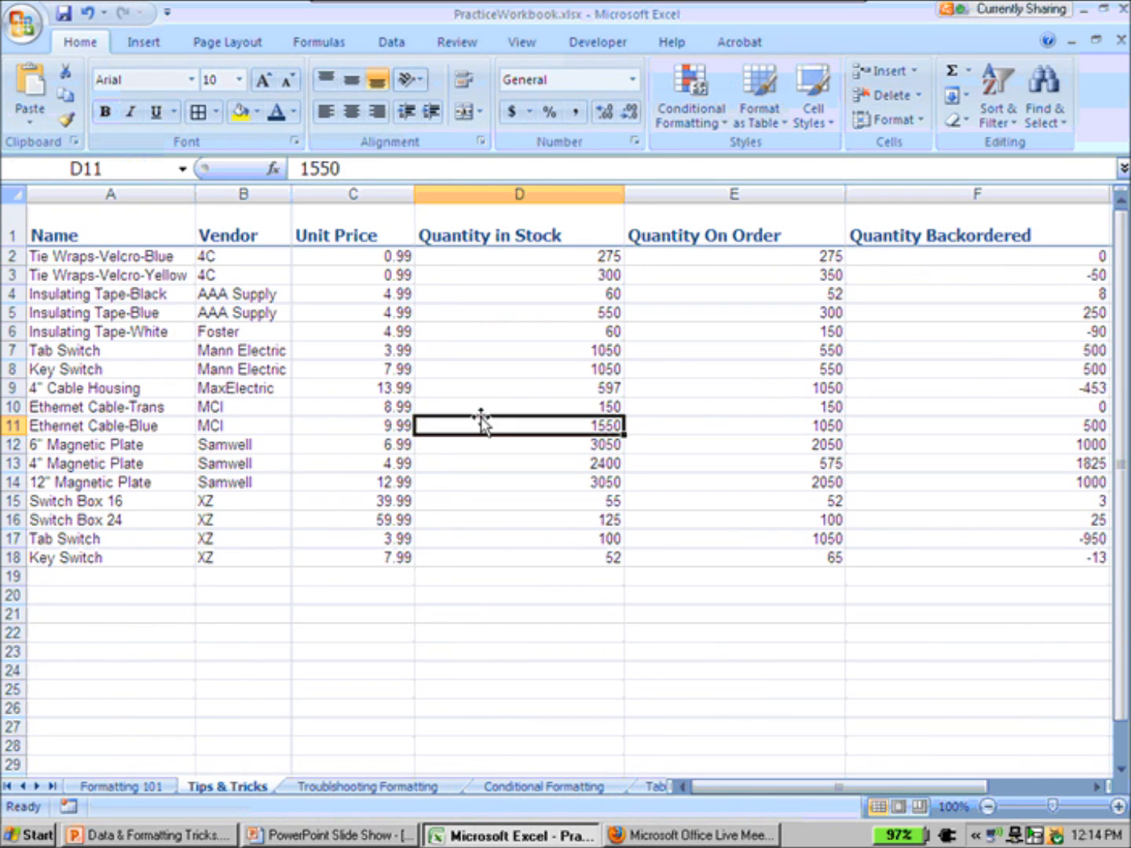
Autofit all worksheet columns again to suit the restyled headings.
{"action": "left_click", "coordinate": [12, 195]}
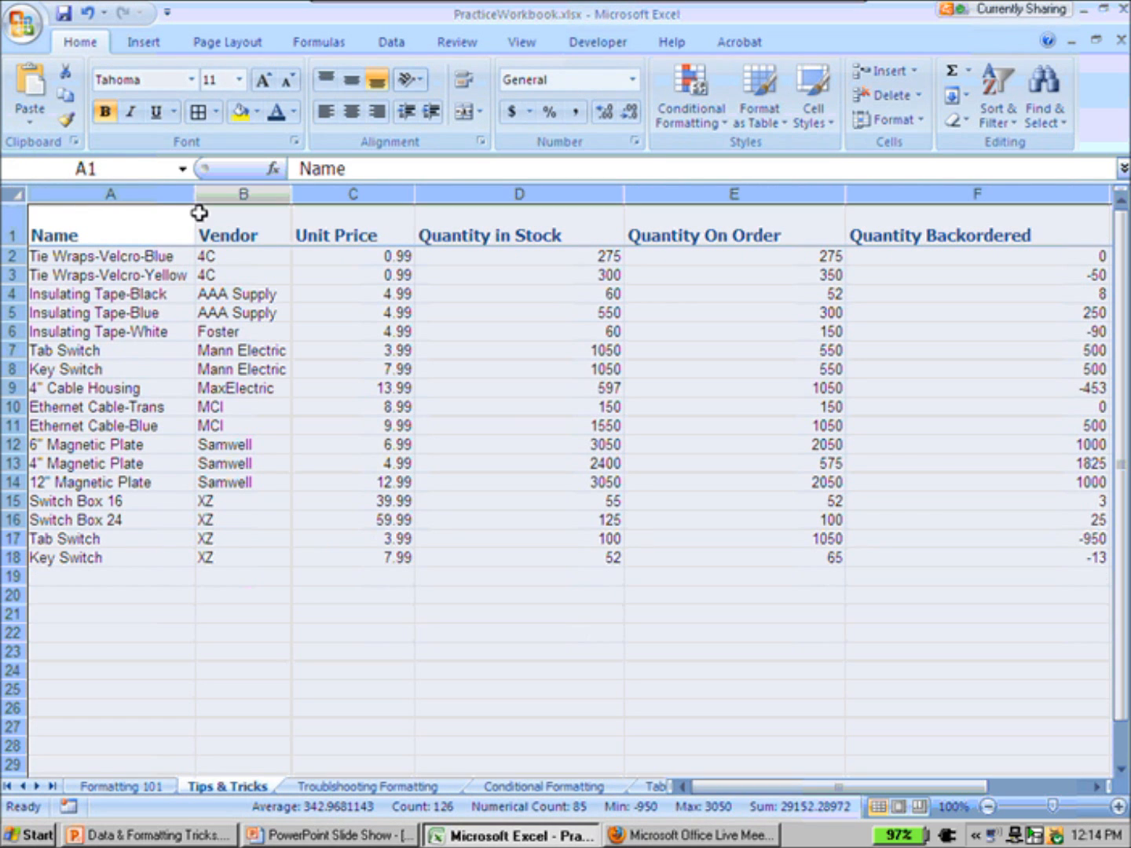
{"action": "double_click", "coordinate": [196, 203]}
{"action": "left_click", "coordinate": [316, 370]}
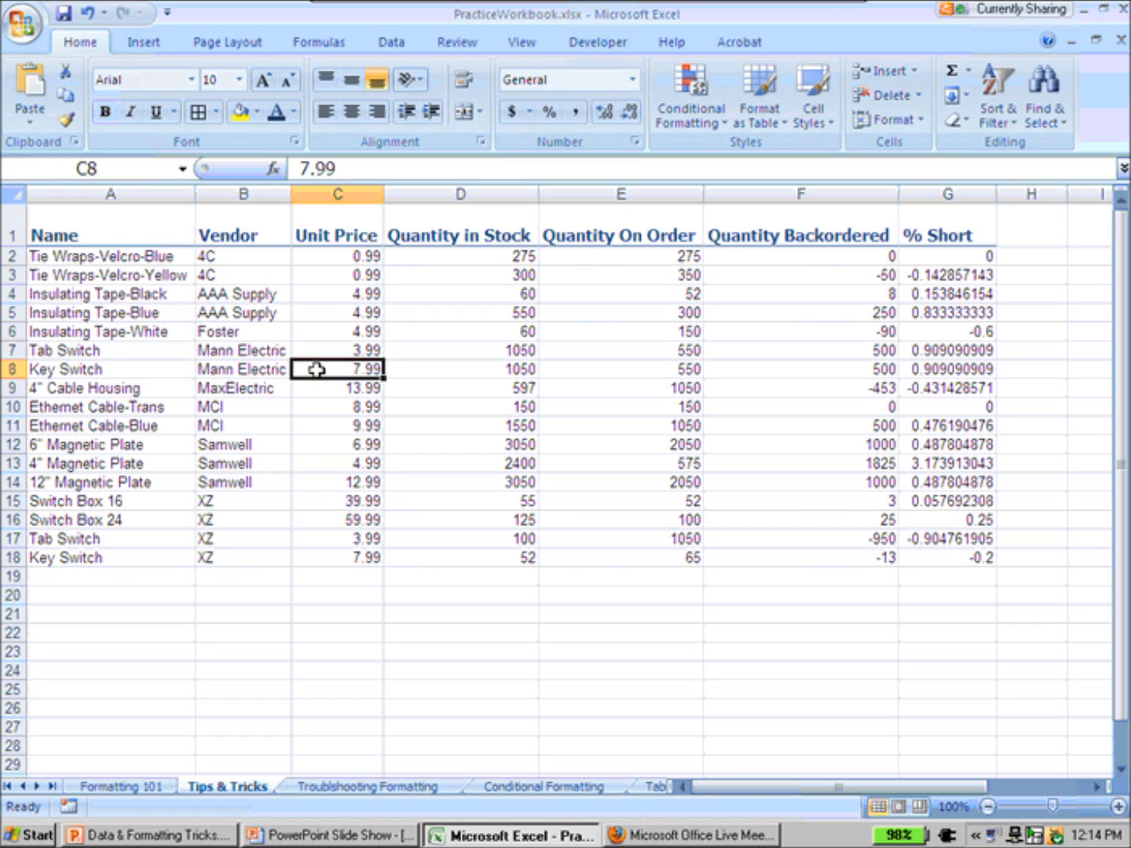
Apply the 60% - Accent1 themed cell style to the product names in A2:A18.
{"action": "left_click", "coordinate": [824, 116]}
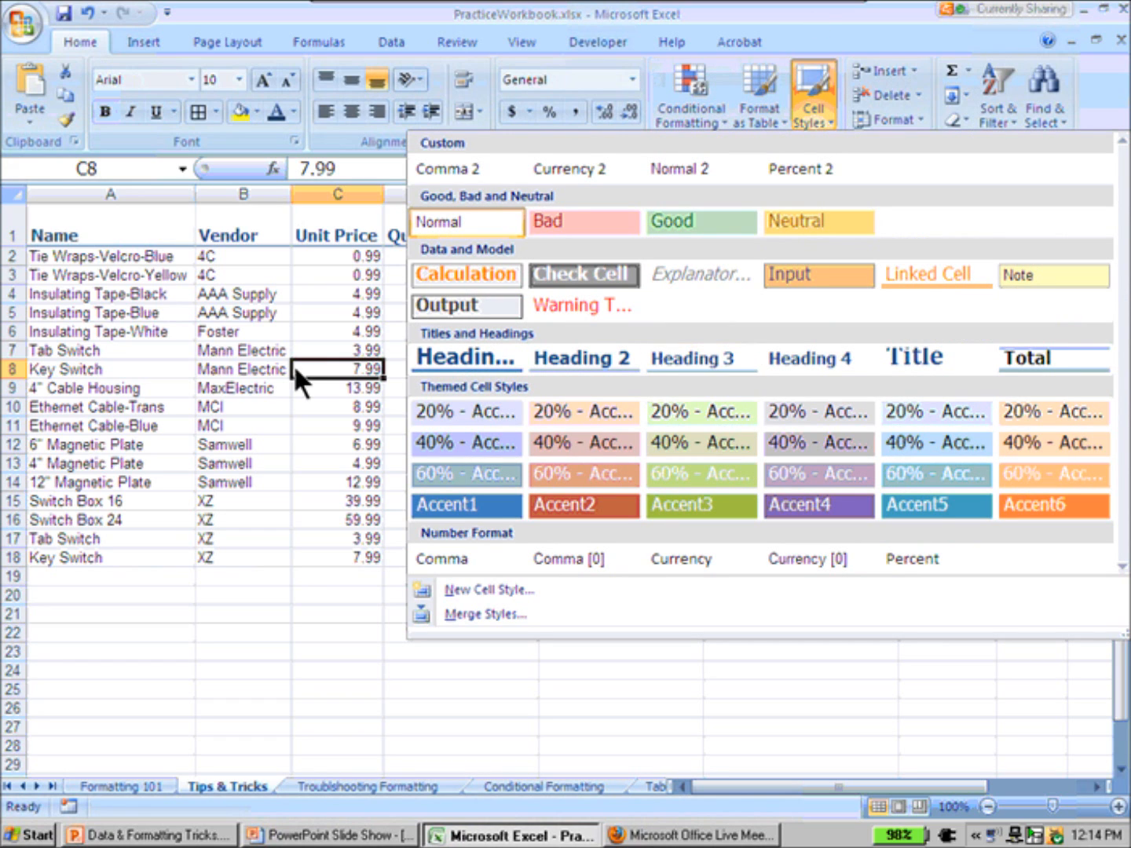
{"action": "left_click", "coordinate": [117, 258]}
{"action": "left_click_drag", "start_coordinate": [117, 259], "coordinate": [113, 556]}
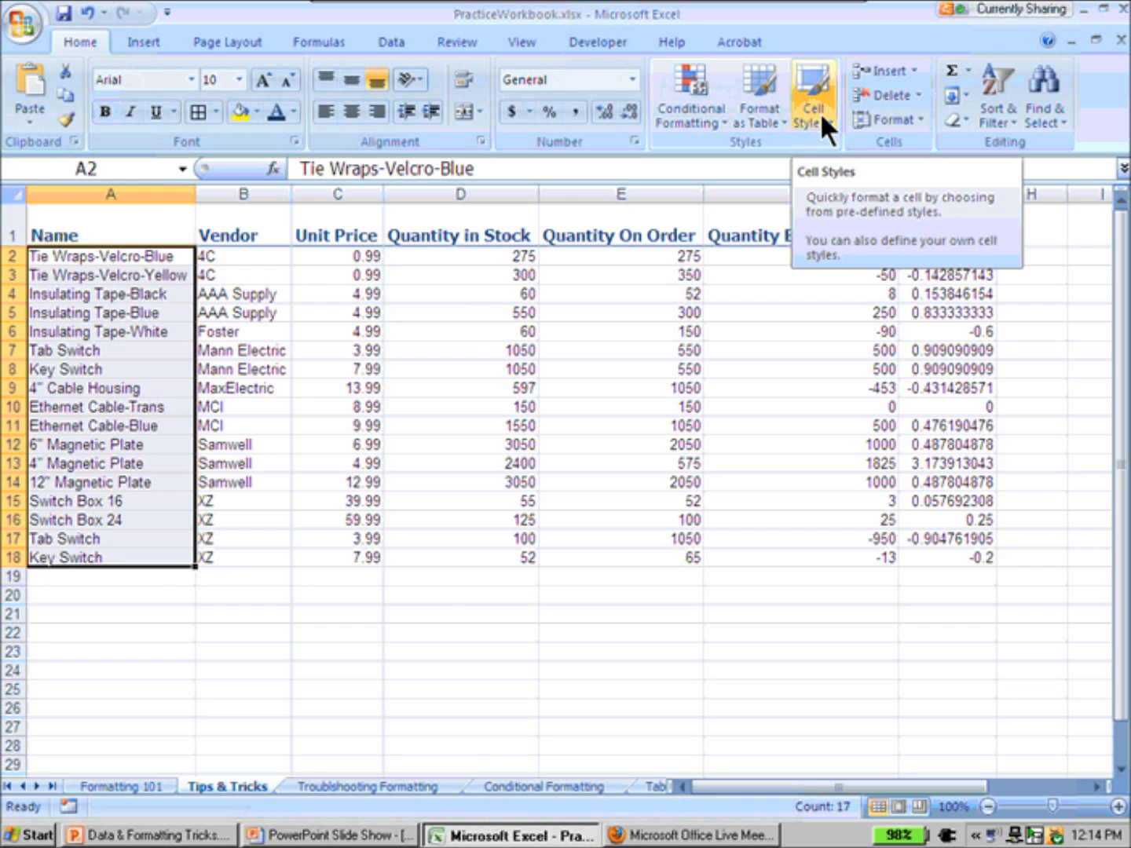
{"action": "left_click", "coordinate": [820, 112]}
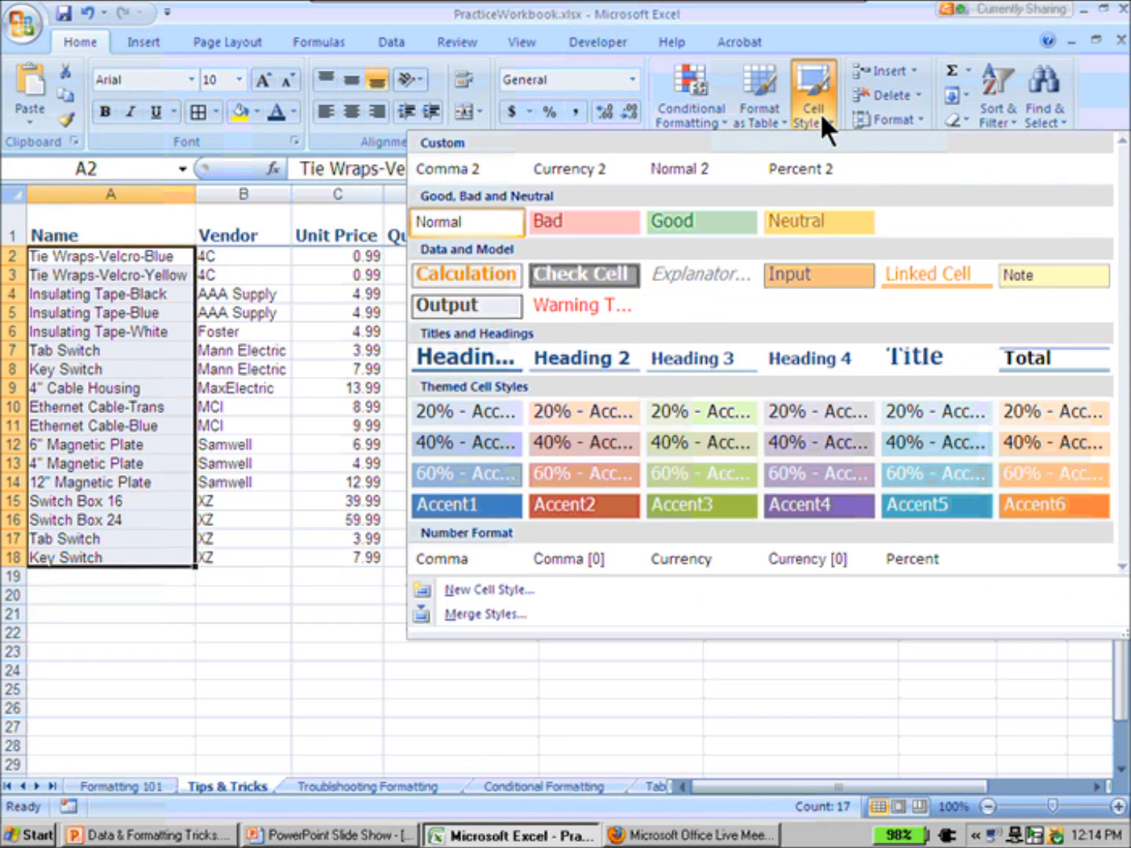
{"action": "left_click", "coordinate": [498, 476]}
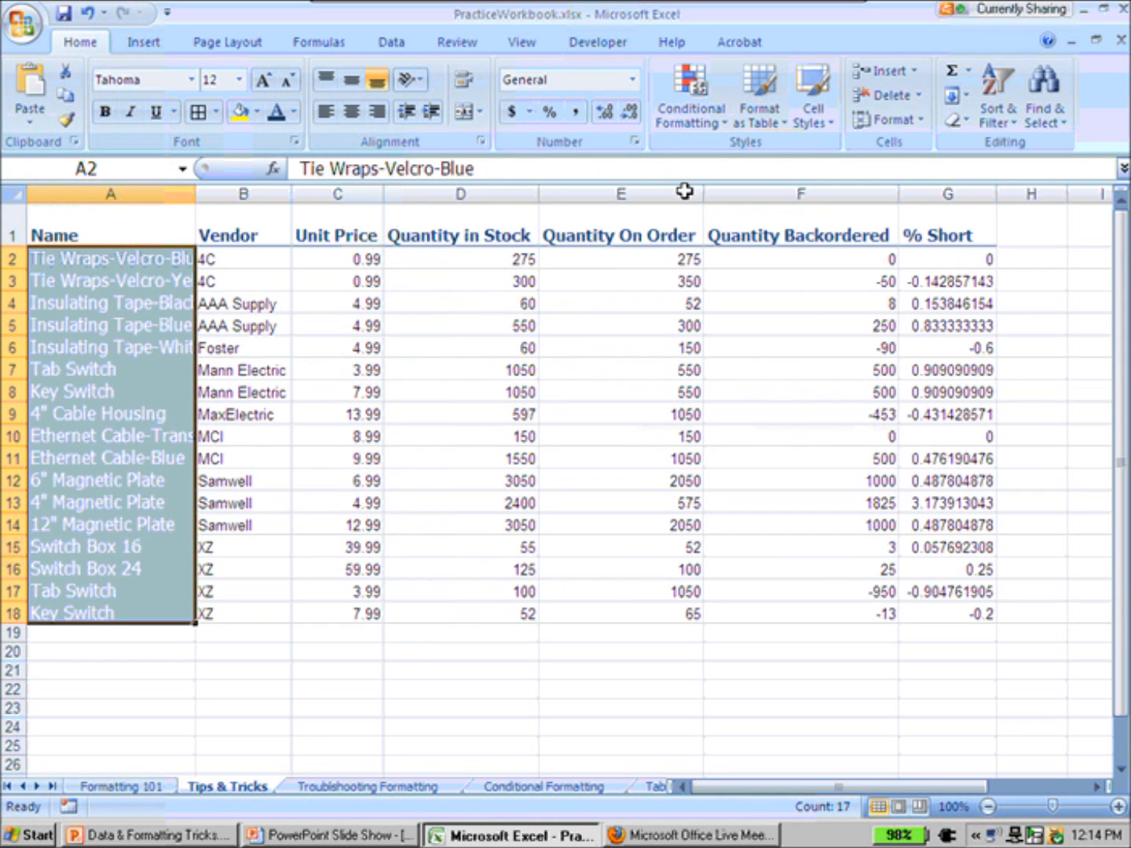
Set the product names in A2:A18 to the 40% - Accent1 cell style and autofit column A.
{"action": "left_click", "coordinate": [821, 119]}
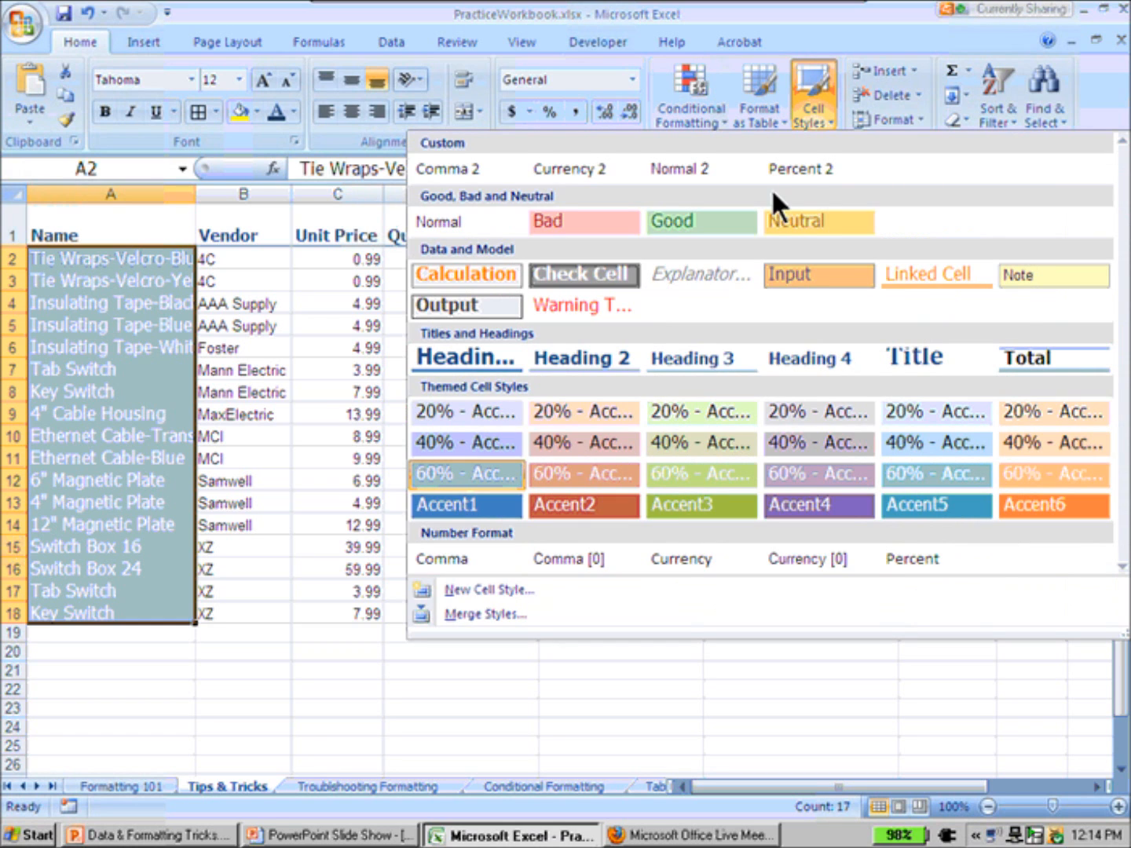
{"action": "left_click", "coordinate": [493, 444]}
{"action": "left_click", "coordinate": [478, 437]}
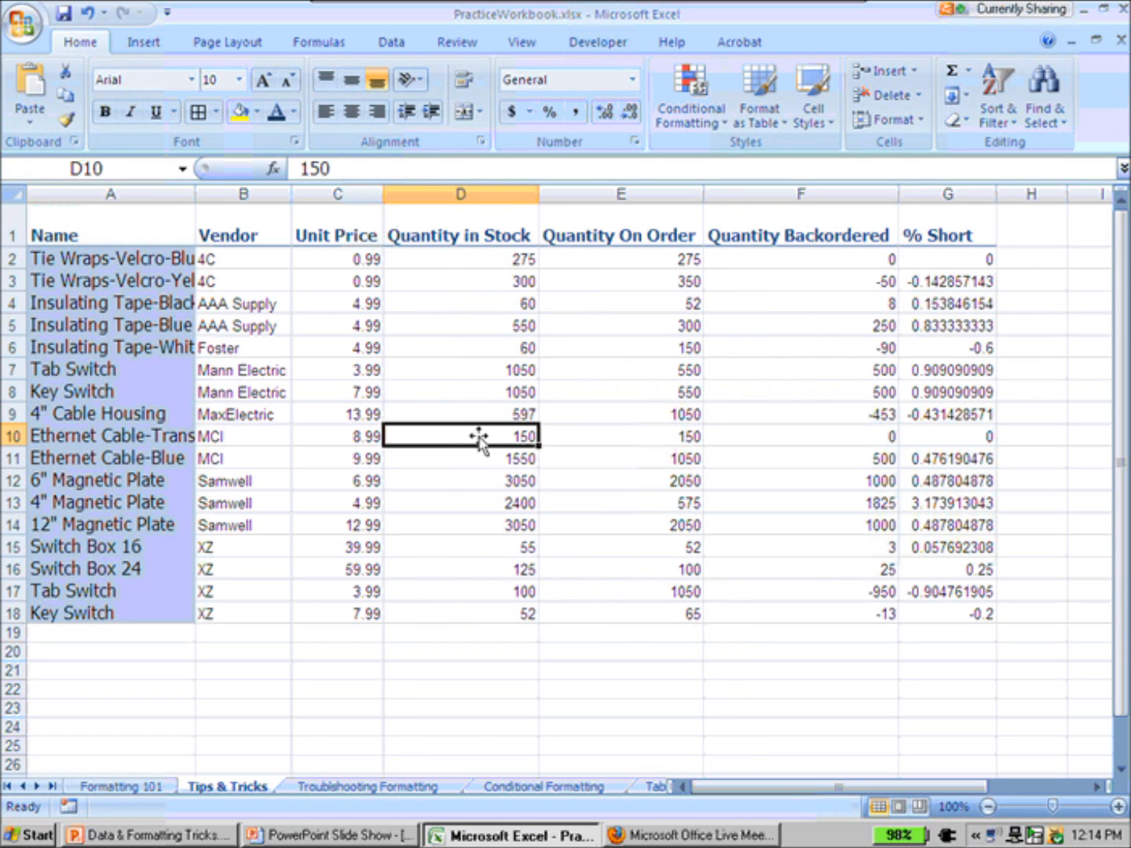
{"action": "double_click", "coordinate": [194, 195]}
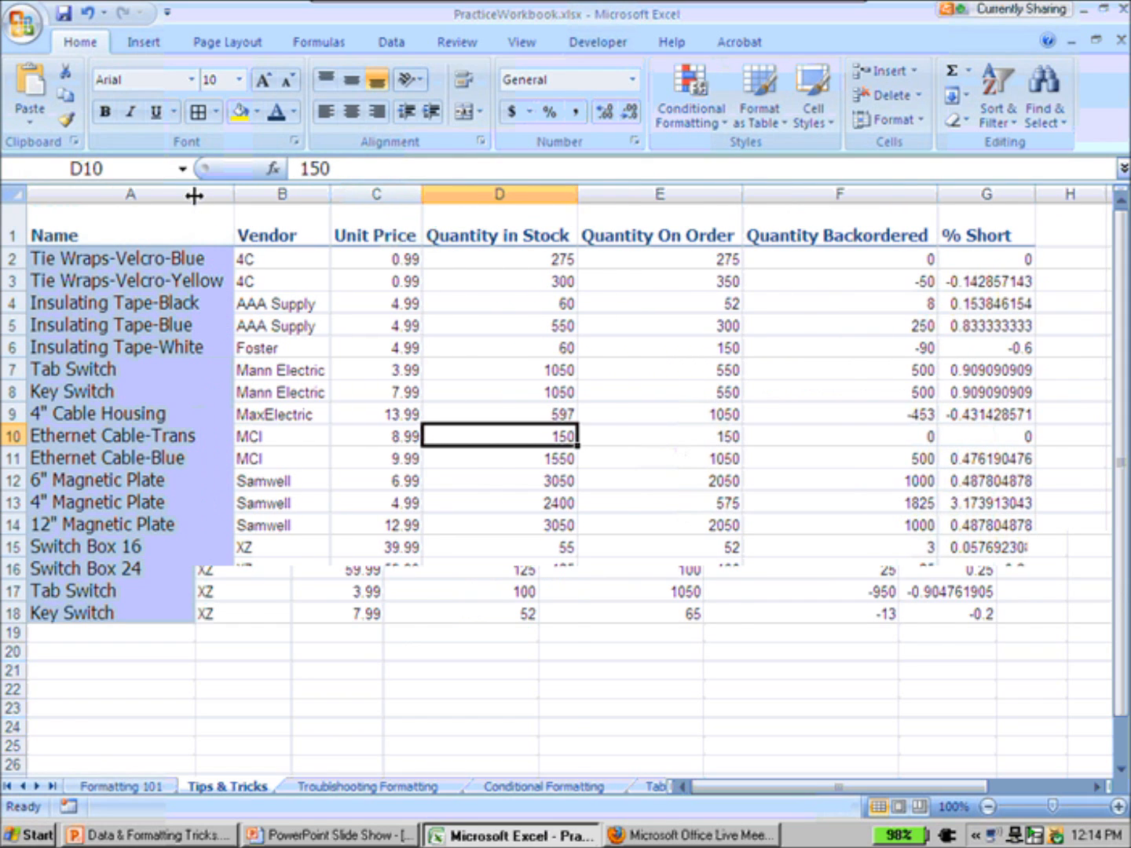
{"action": "left_click", "coordinate": [326, 325]}
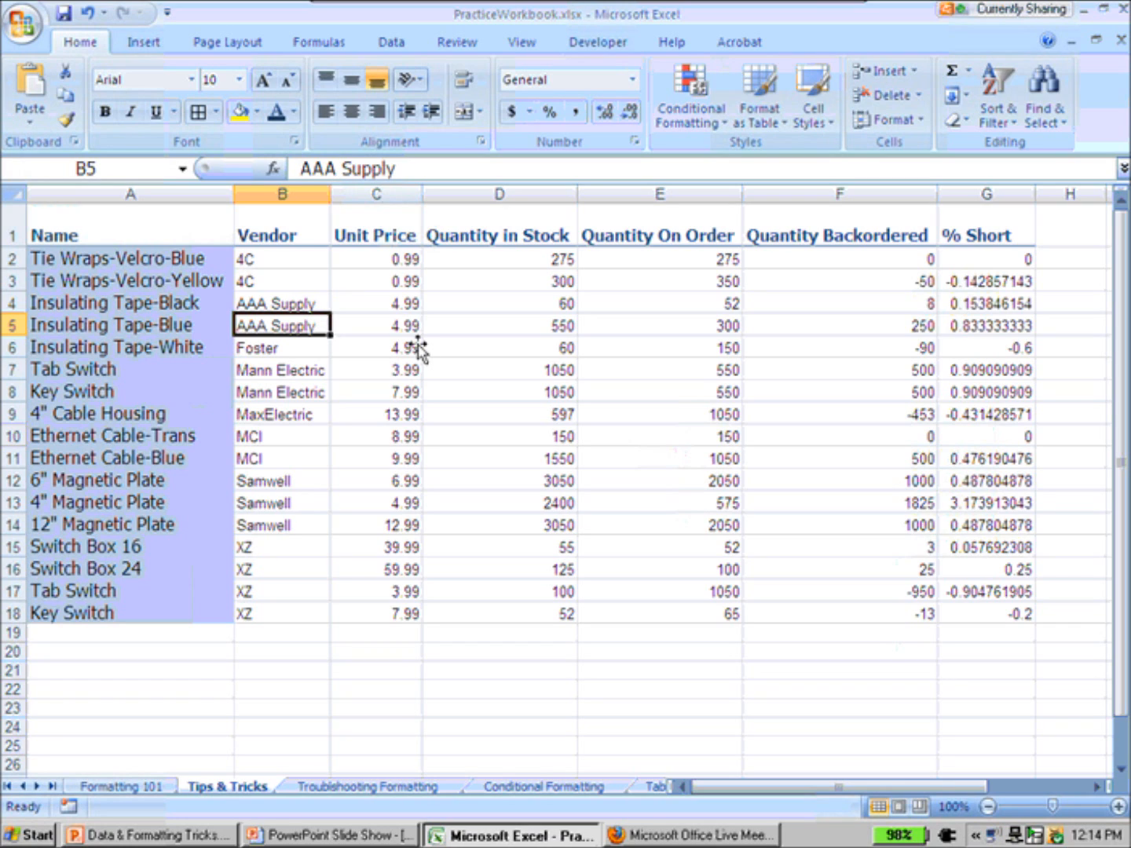
Apply the Bad cell style to the 12" Magnetic Plate's backordered quantity in F14.
{"action": "left_click", "coordinate": [829, 114]}
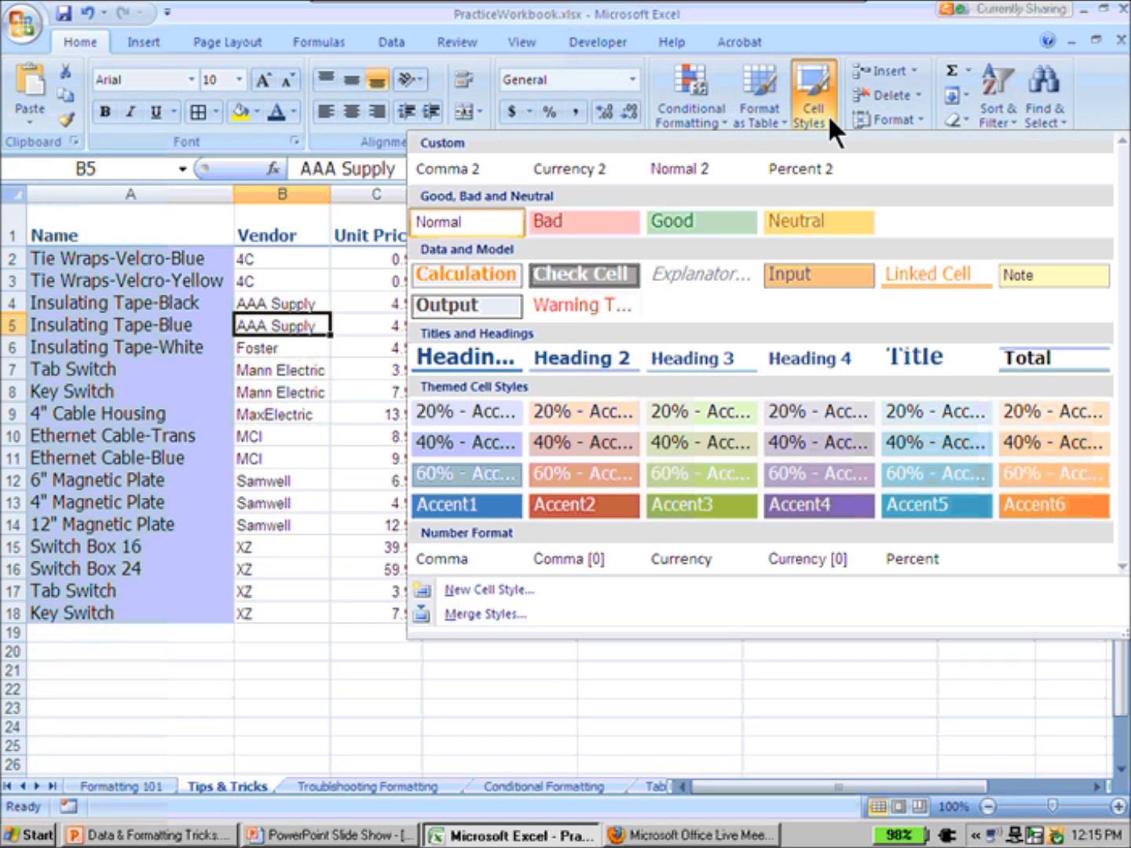
{"action": "key", "text": "Escape"}
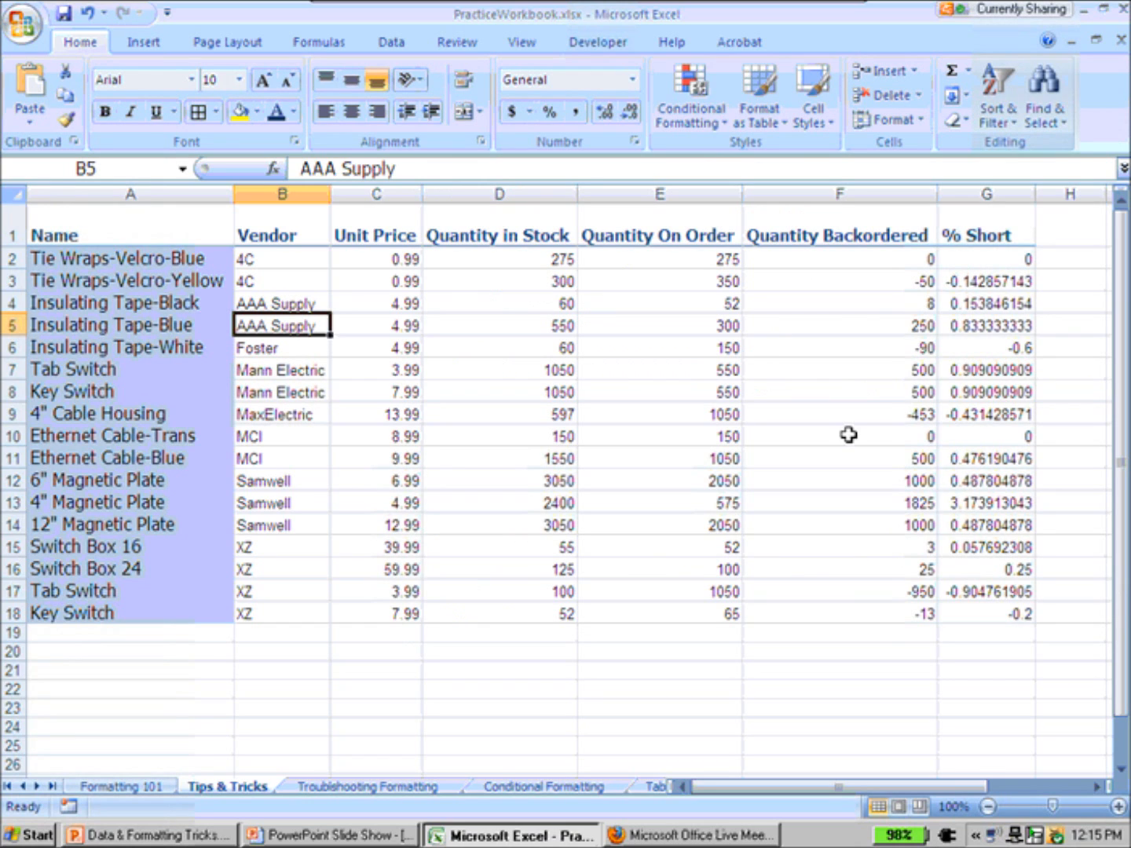
{"action": "left_click", "coordinate": [894, 520]}
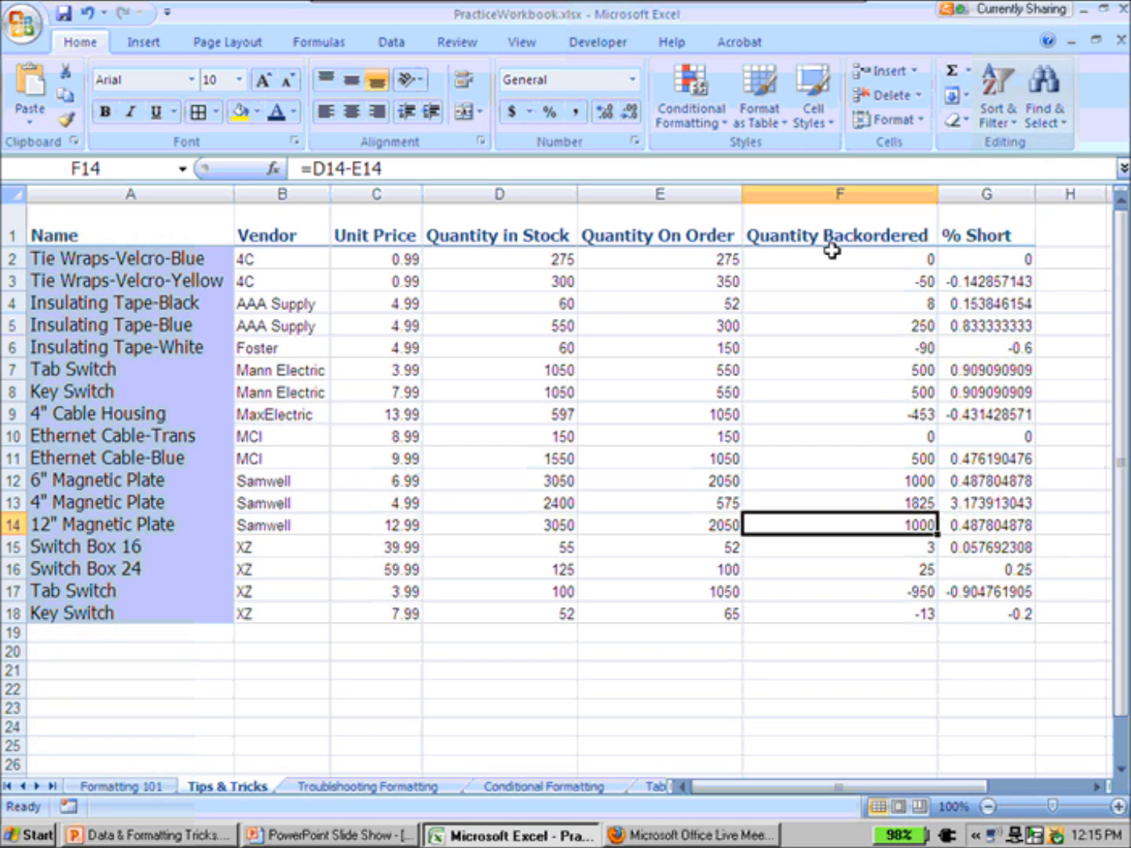
{"action": "left_click", "coordinate": [823, 108]}
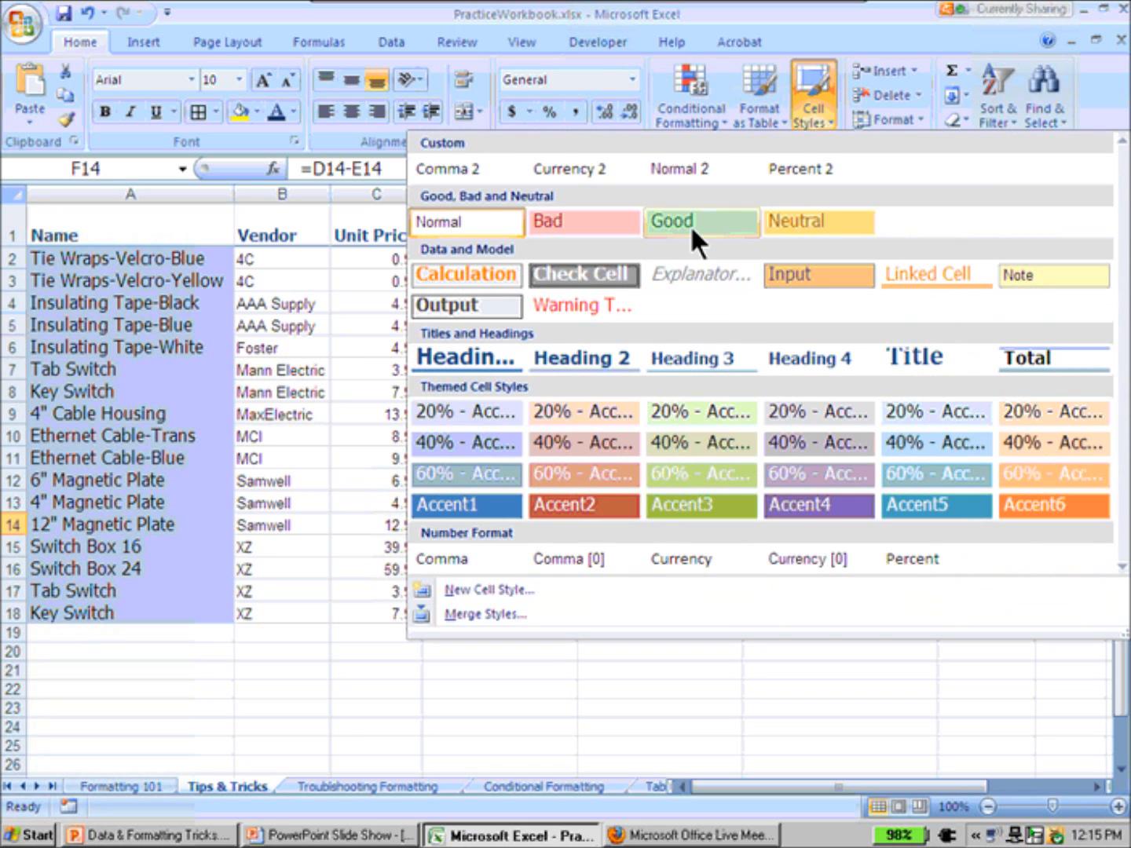
{"action": "left_click", "coordinate": [584, 222]}
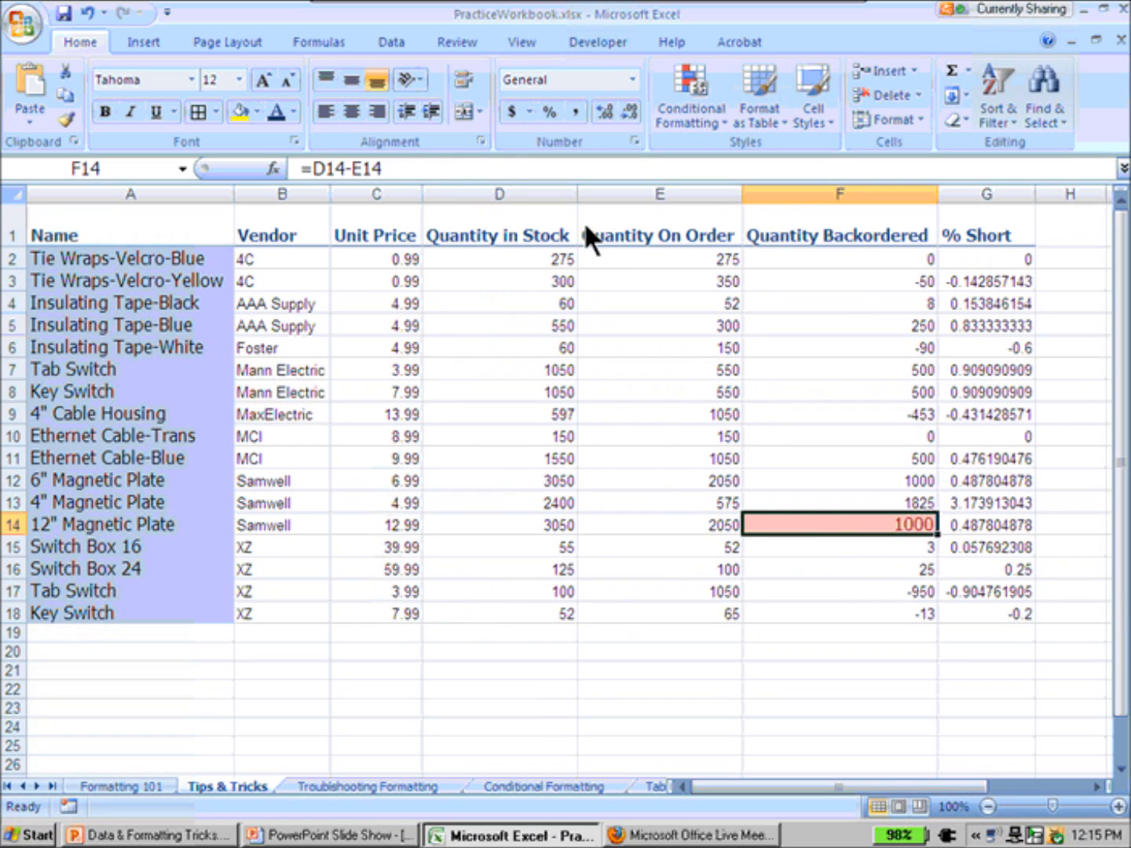
{"action": "left_click", "coordinate": [470, 472]}
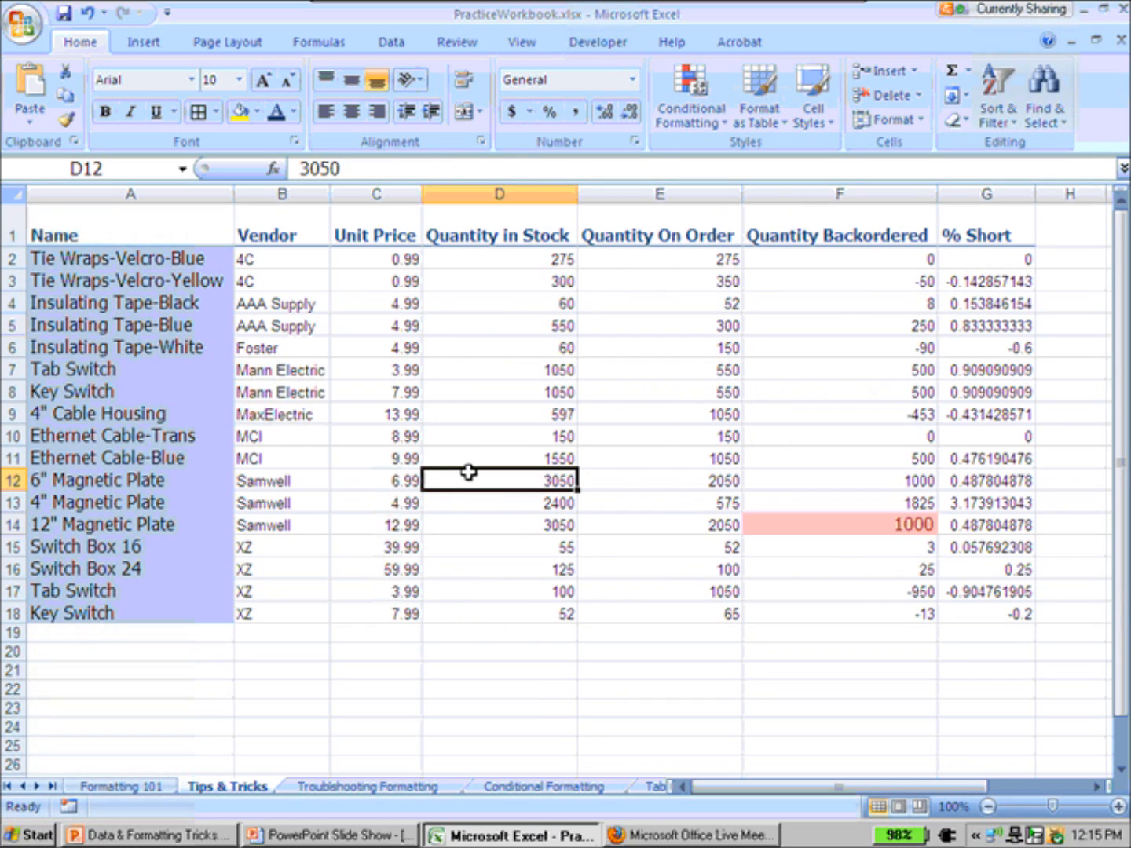
Apply the Good cell style to the 4" Cable Housing's unit price in C9.
{"action": "left_click", "coordinate": [388, 411]}
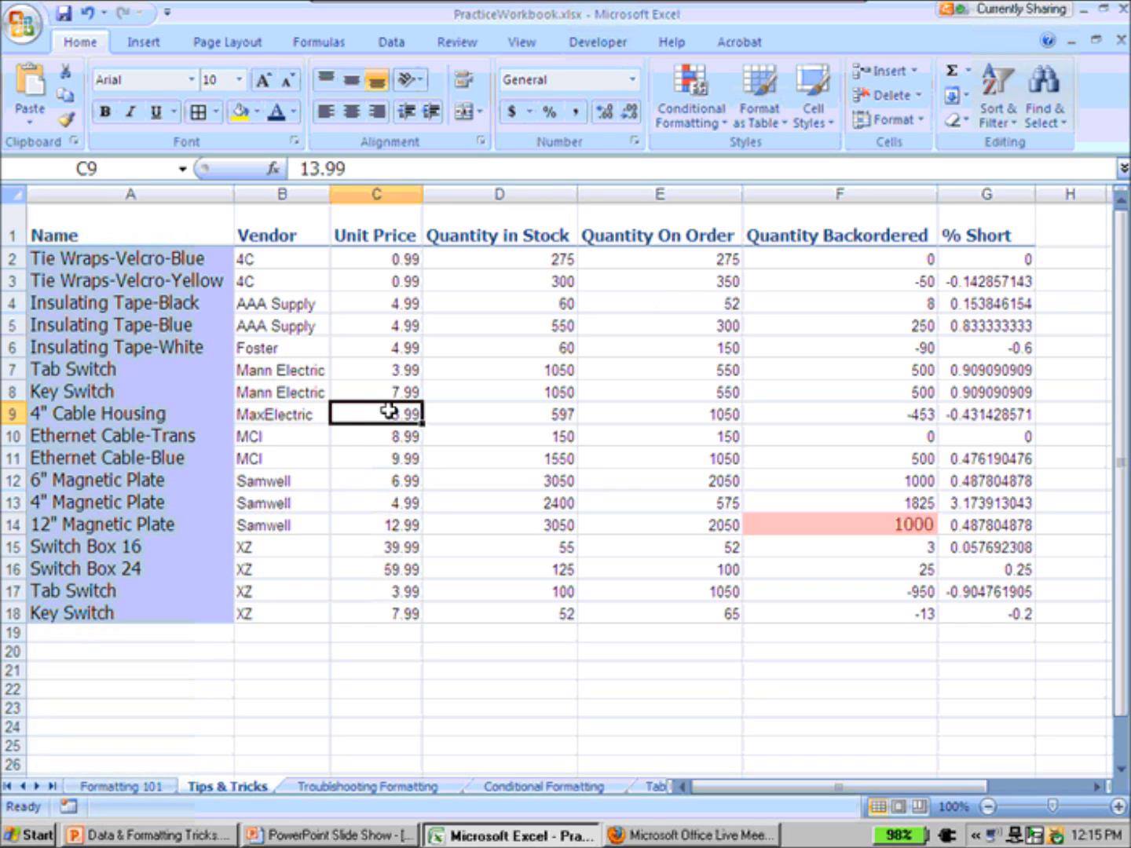
{"action": "left_click", "coordinate": [803, 117]}
{"action": "left_click", "coordinate": [699, 238]}
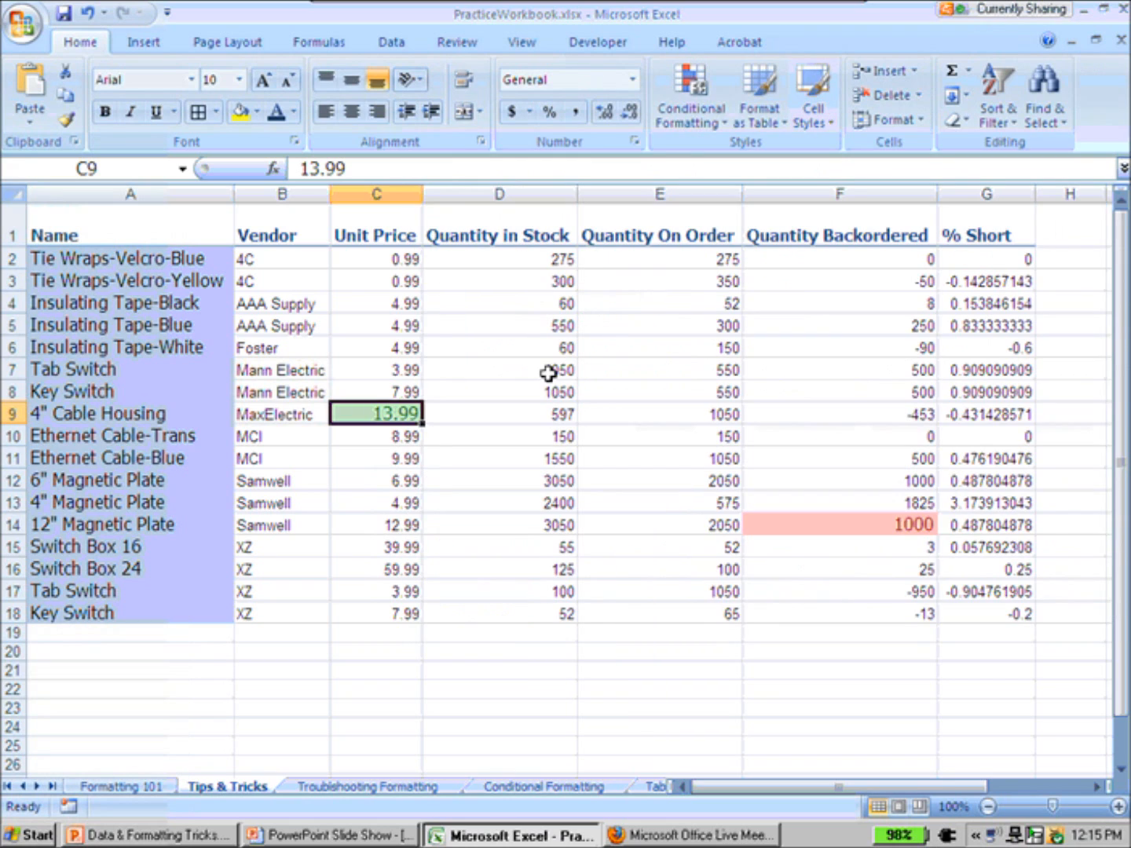
{"action": "left_click", "coordinate": [549, 373]}
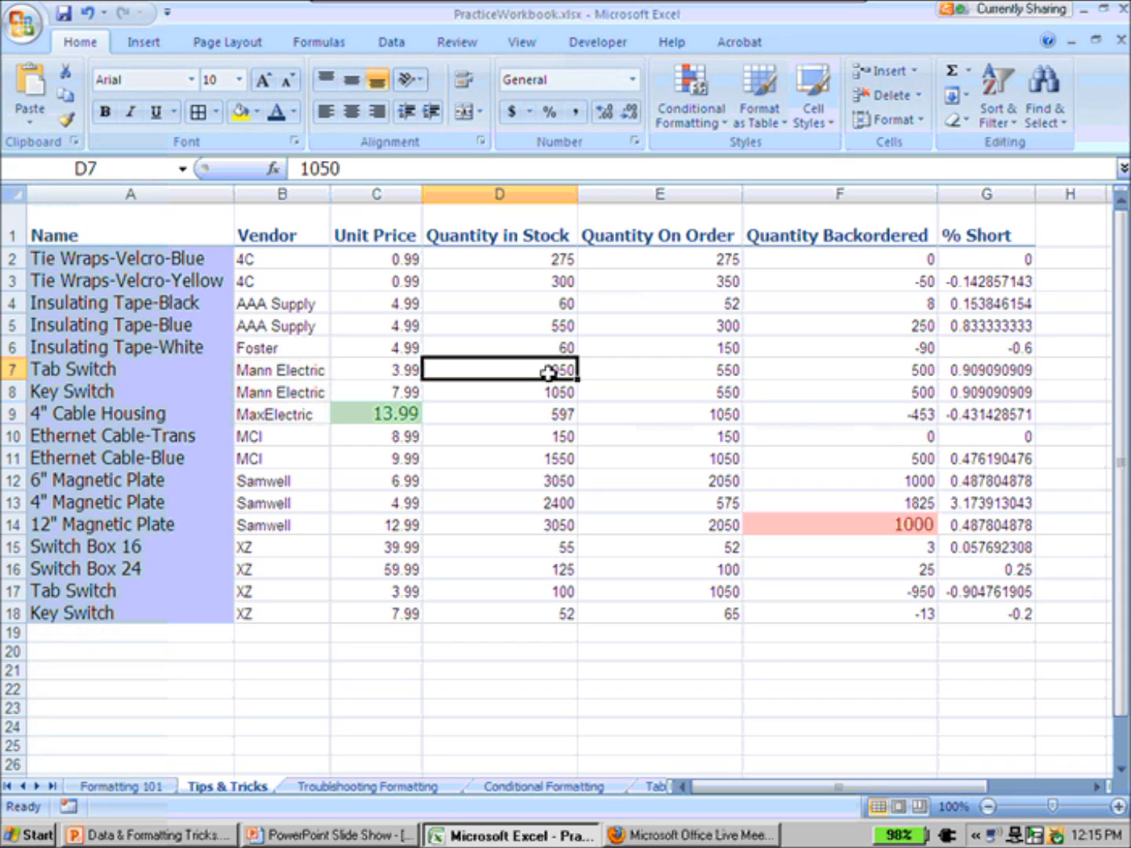
Undo the Good and Bad cell styles on C9 and F14.
{"action": "key", "text": "ctrl+z"}
{"action": "key", "text": "ctrl+z"}
{"action": "key", "text": "ctrl+z"}
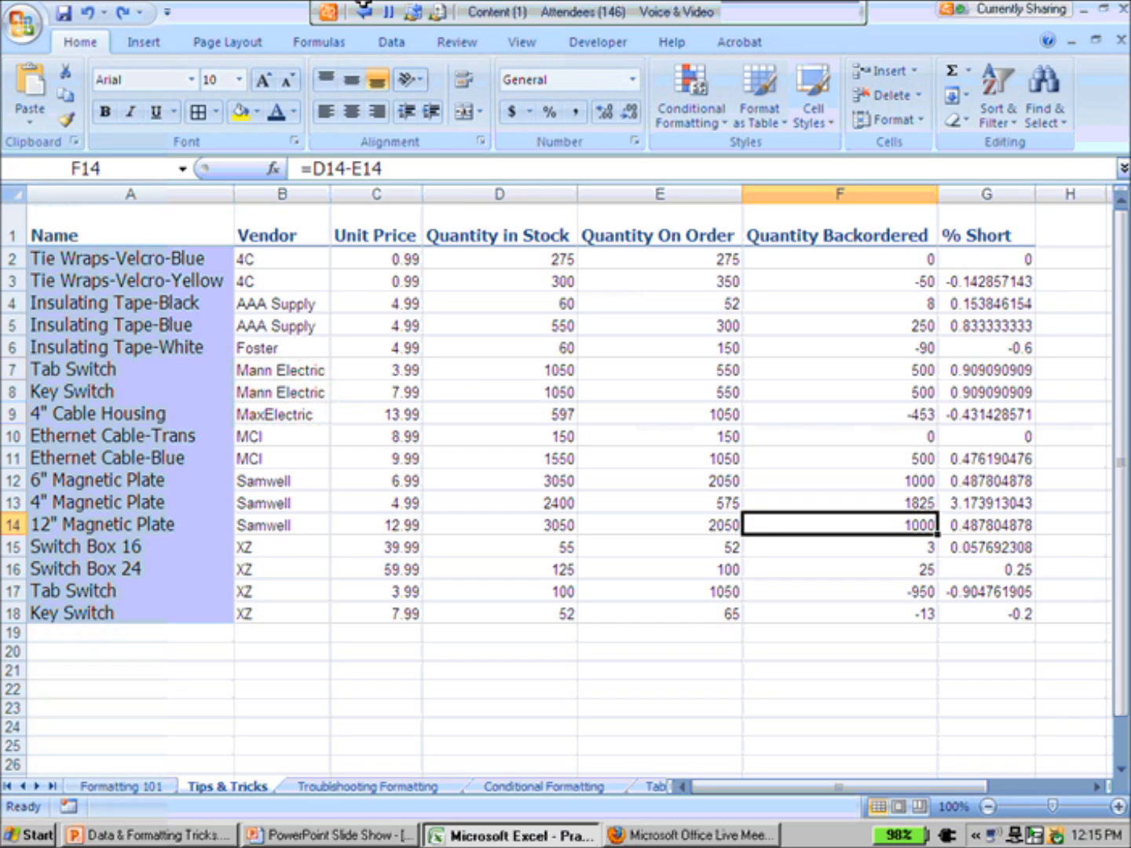
Format the whole % Short column (G) as percentages using Percent Style.
{"action": "left_click", "coordinate": [1004, 194]}
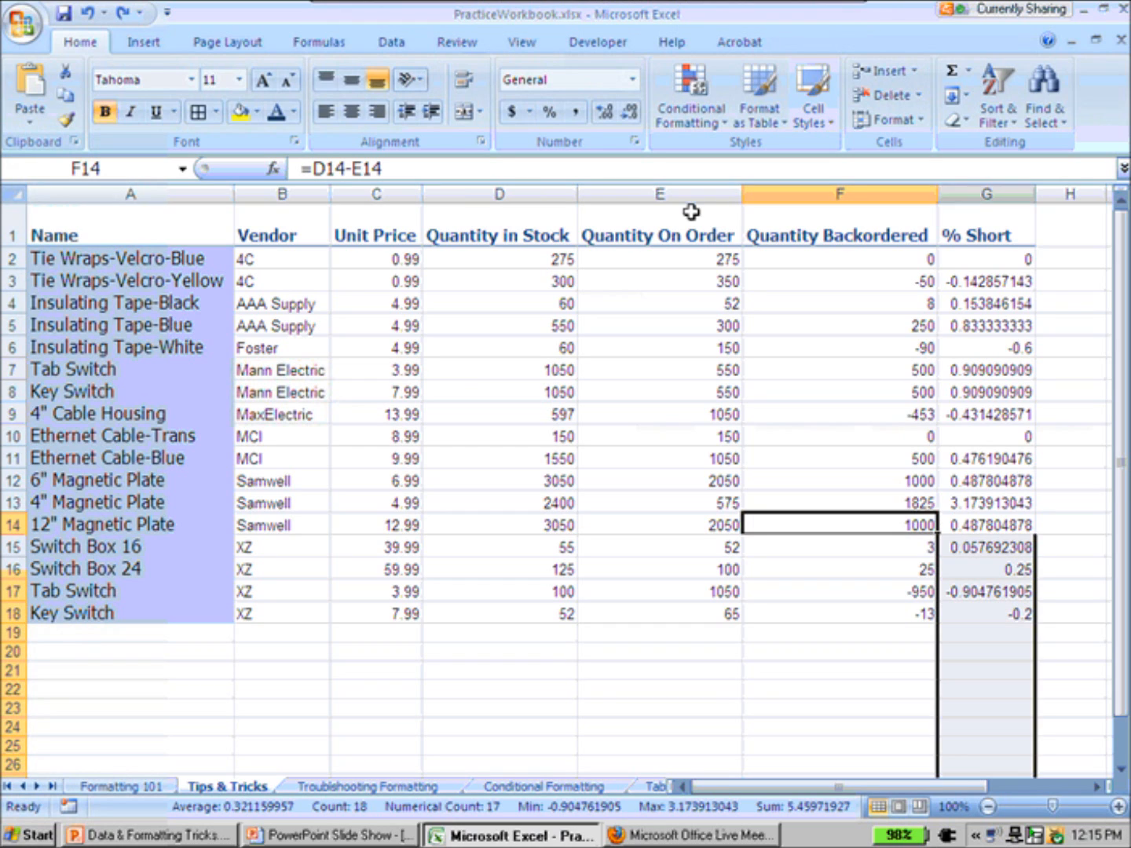
{"action": "left_click", "coordinate": [548, 111]}
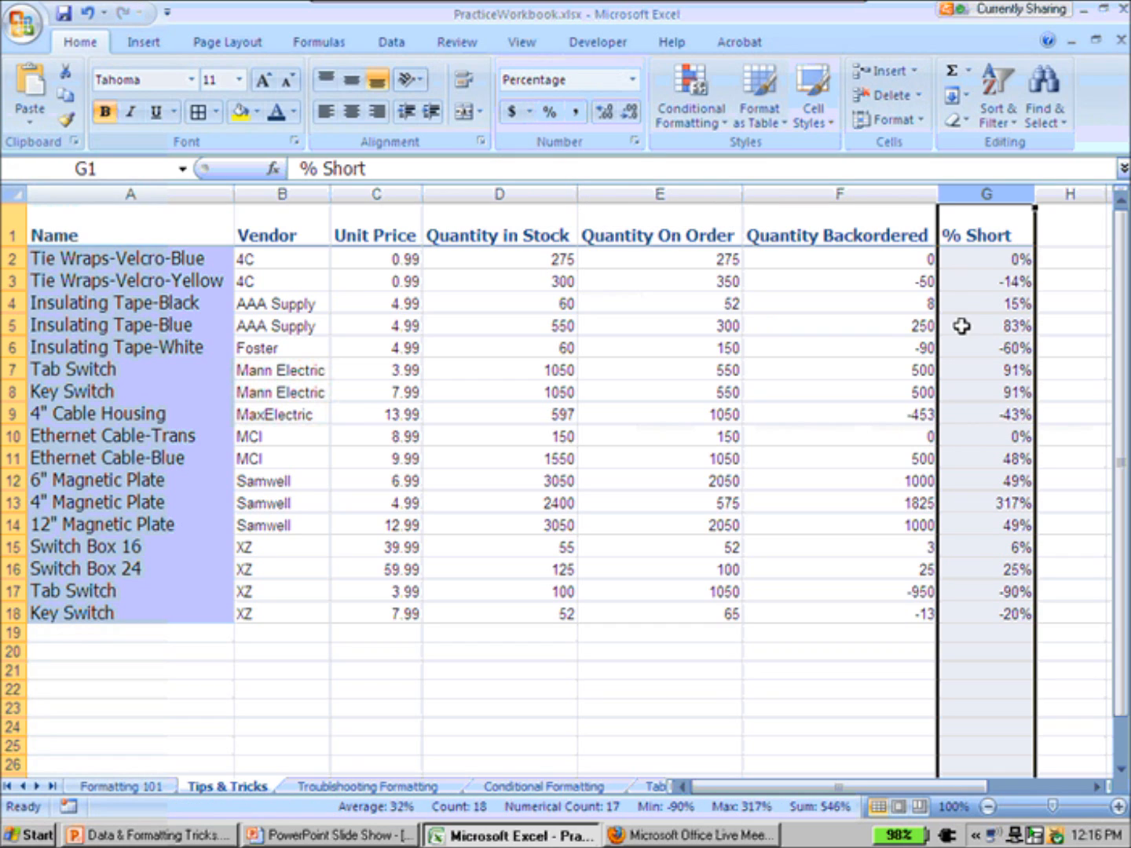
{"action": "left_click", "coordinate": [997, 391]}
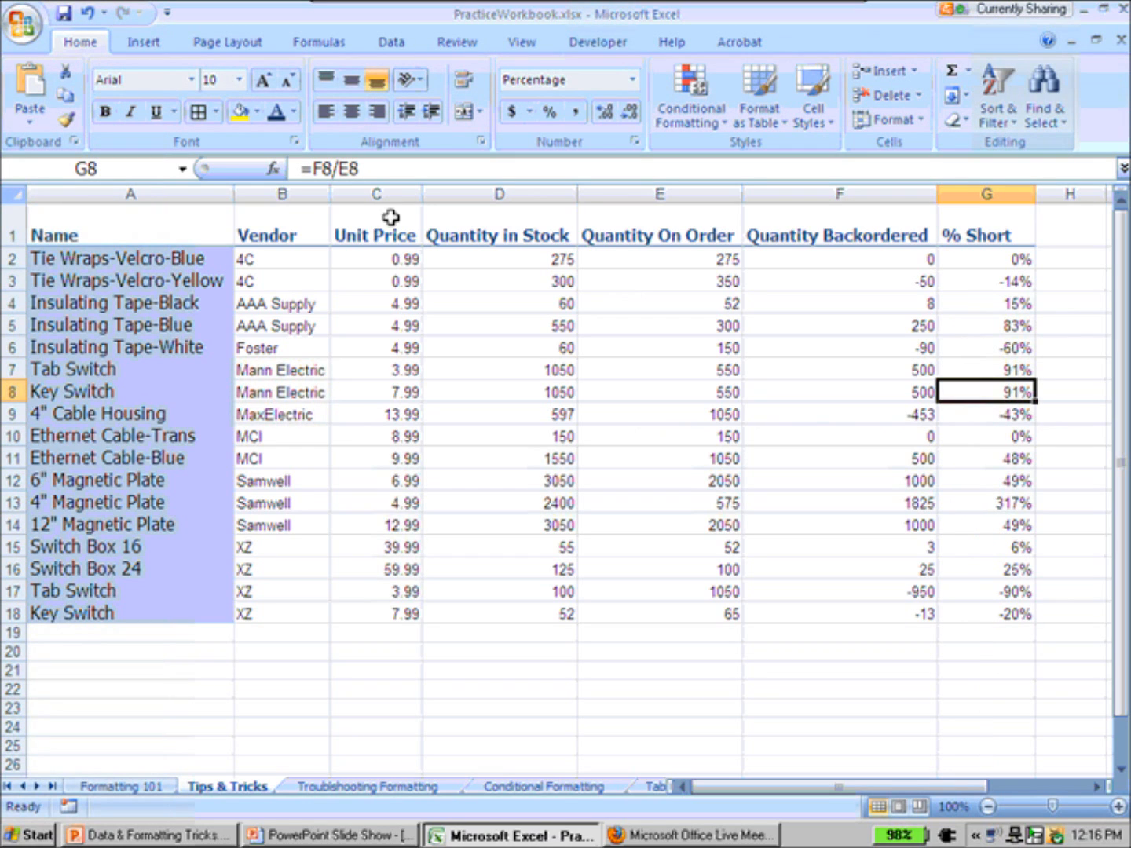
Format the Key Switch's % Short value in G8 with a purple bold italic font and a light red fill.
{"action": "left_click", "coordinate": [294, 111]}
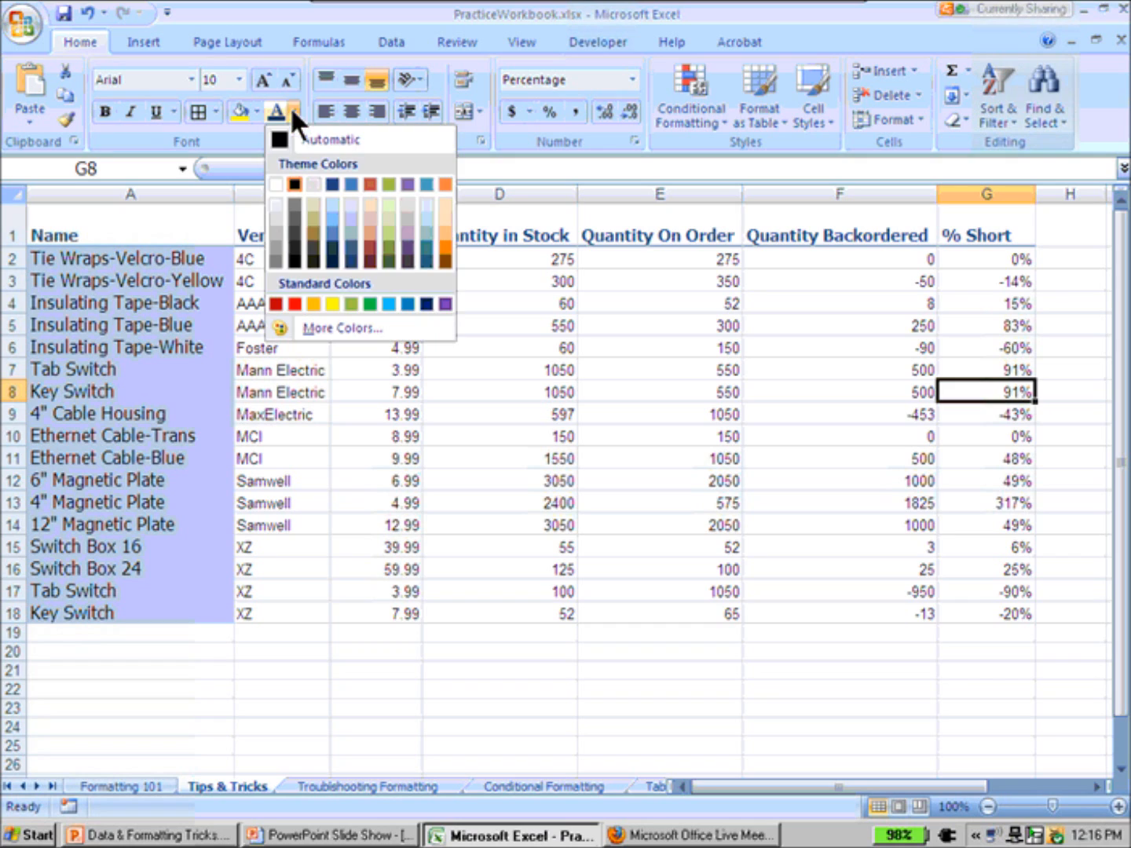
{"action": "left_click", "coordinate": [444, 305]}
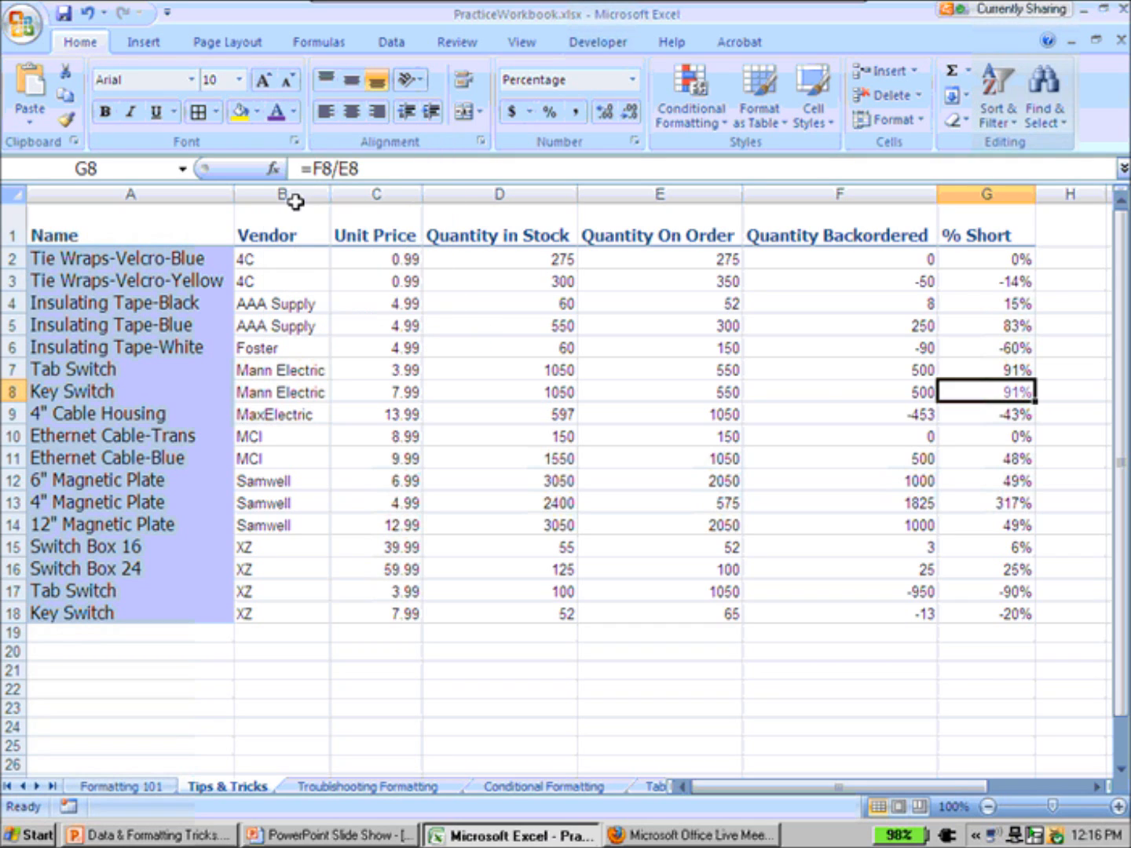
{"action": "left_click", "coordinate": [257, 111]}
{"action": "left_click", "coordinate": [334, 203]}
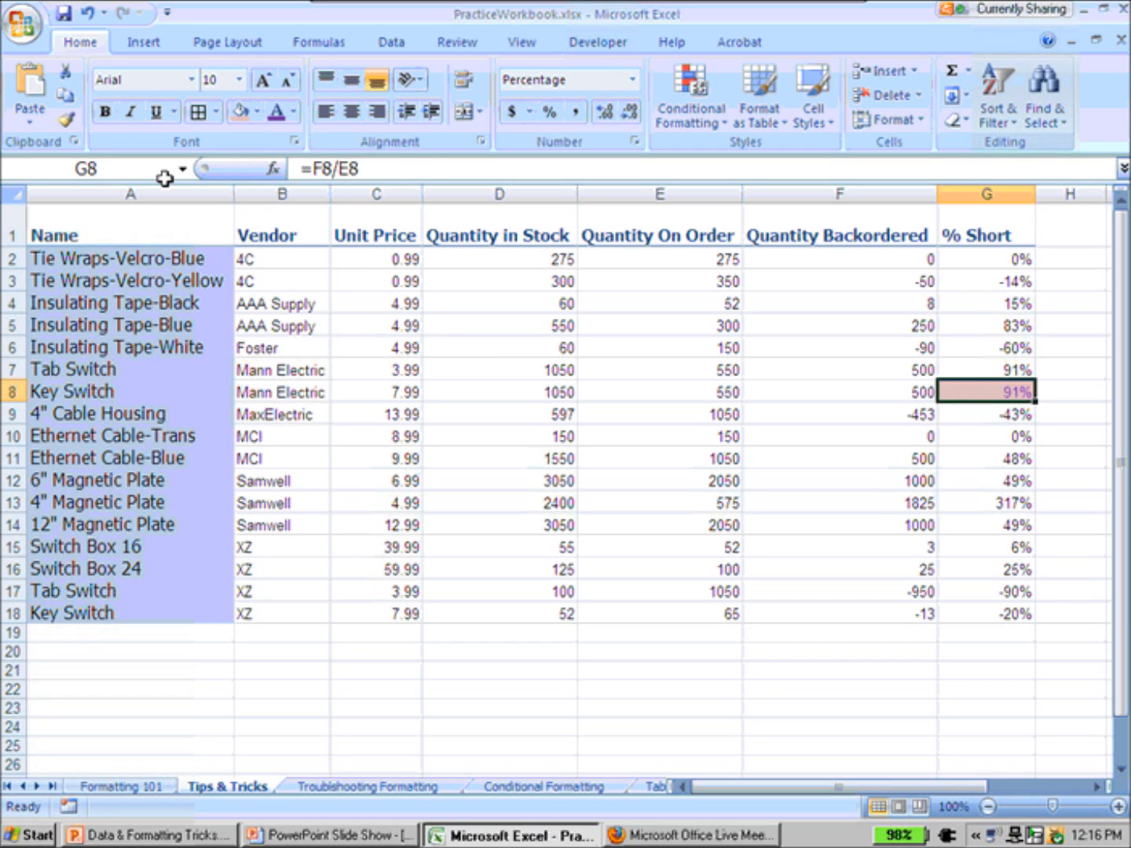
{"action": "left_click", "coordinate": [102, 112]}
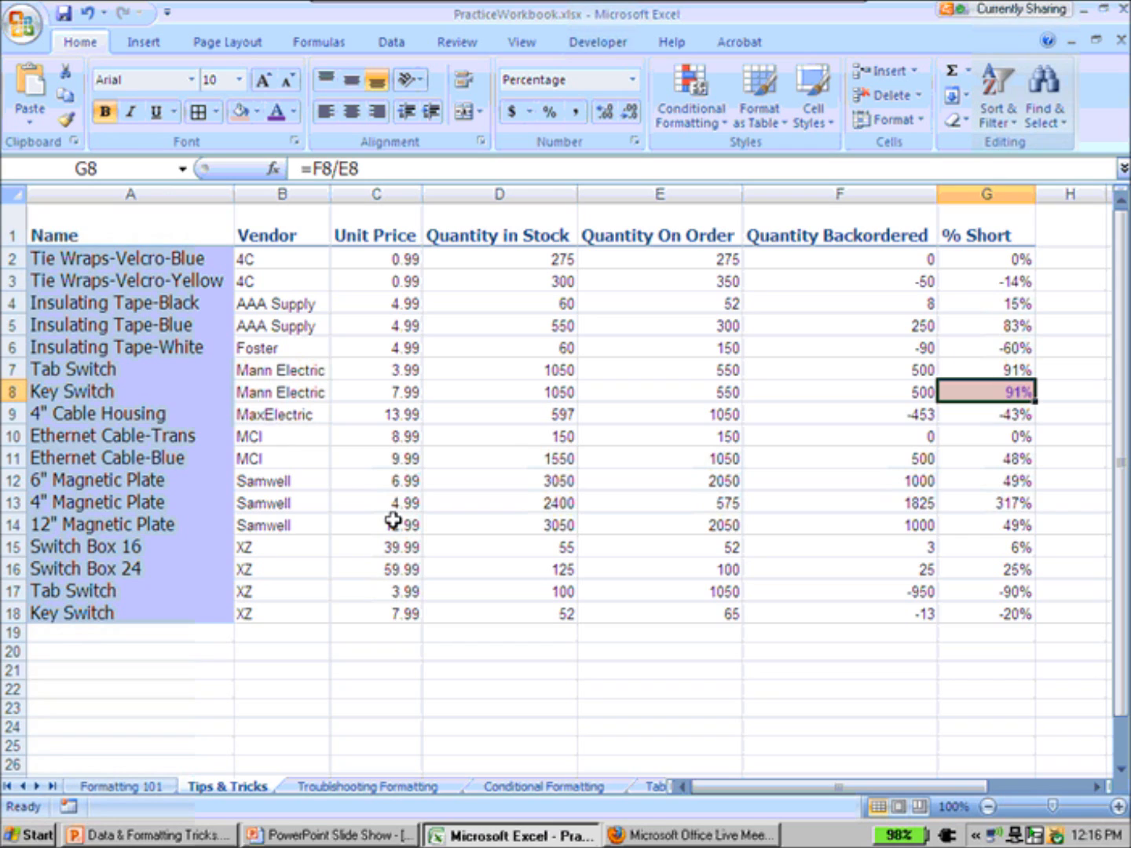
{"action": "key", "text": "ctrl+i"}
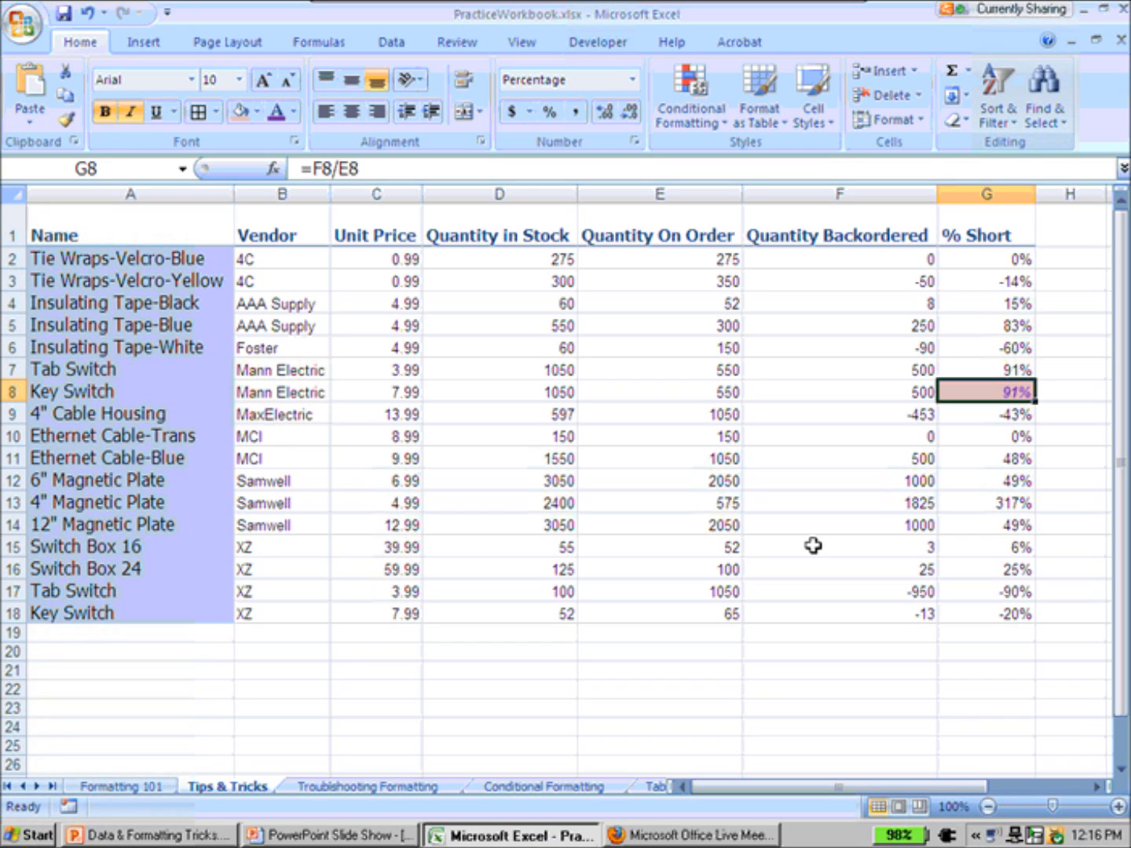
{"action": "left_click", "coordinate": [1000, 440]}
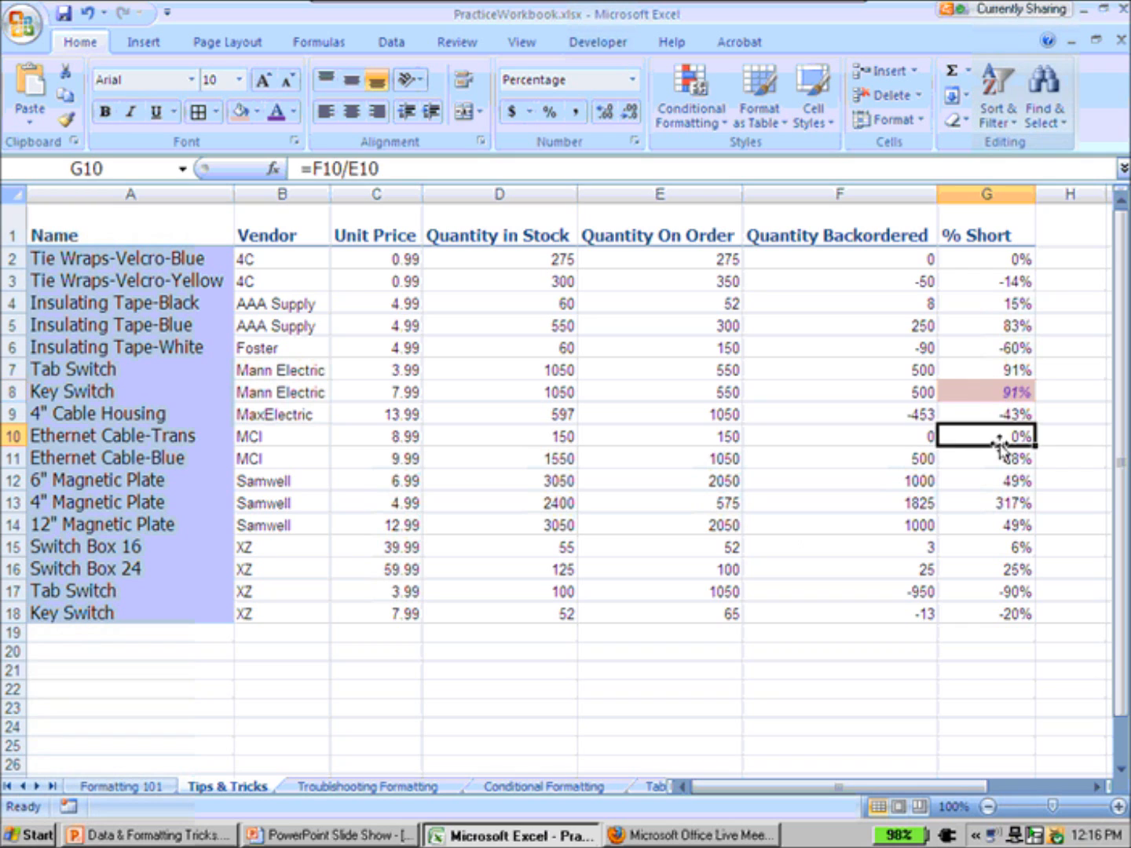
Create a new cell style from G8's formatting, entering a person's first name as the style name.
{"action": "left_click", "coordinate": [981, 392]}
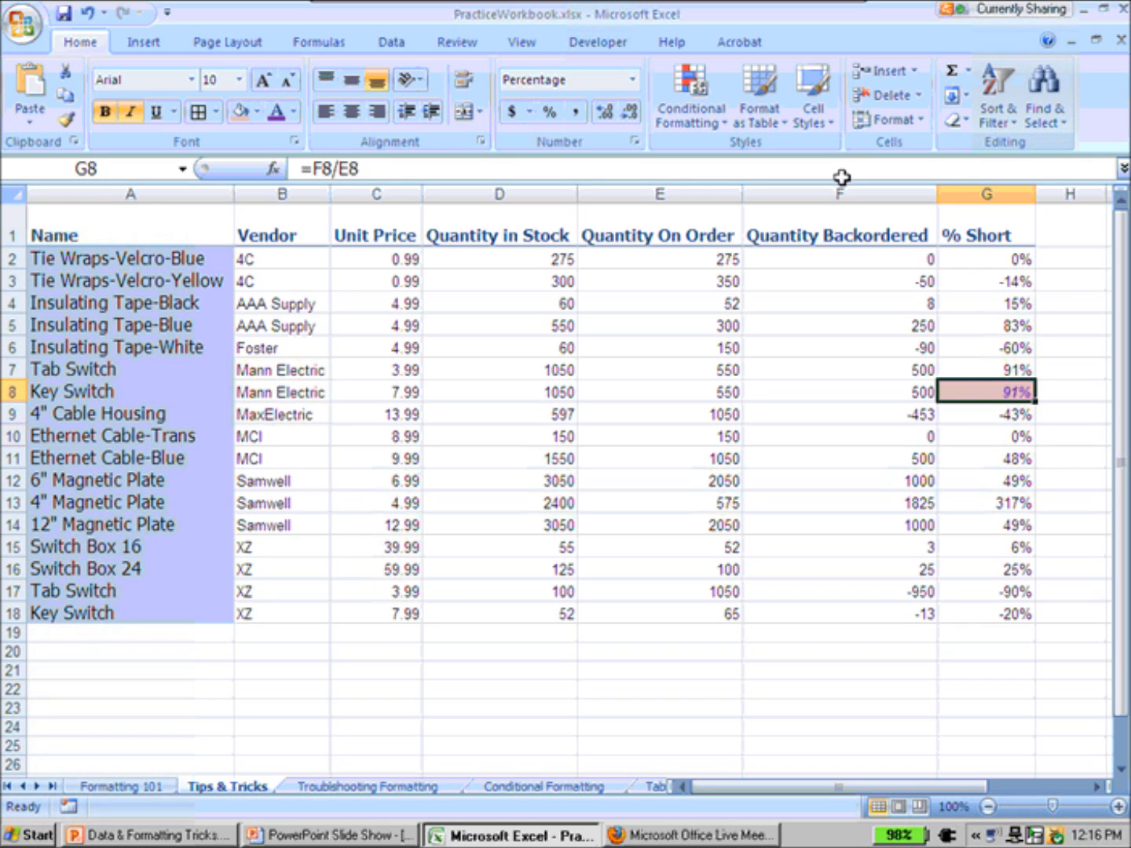
{"action": "left_click", "coordinate": [821, 124]}
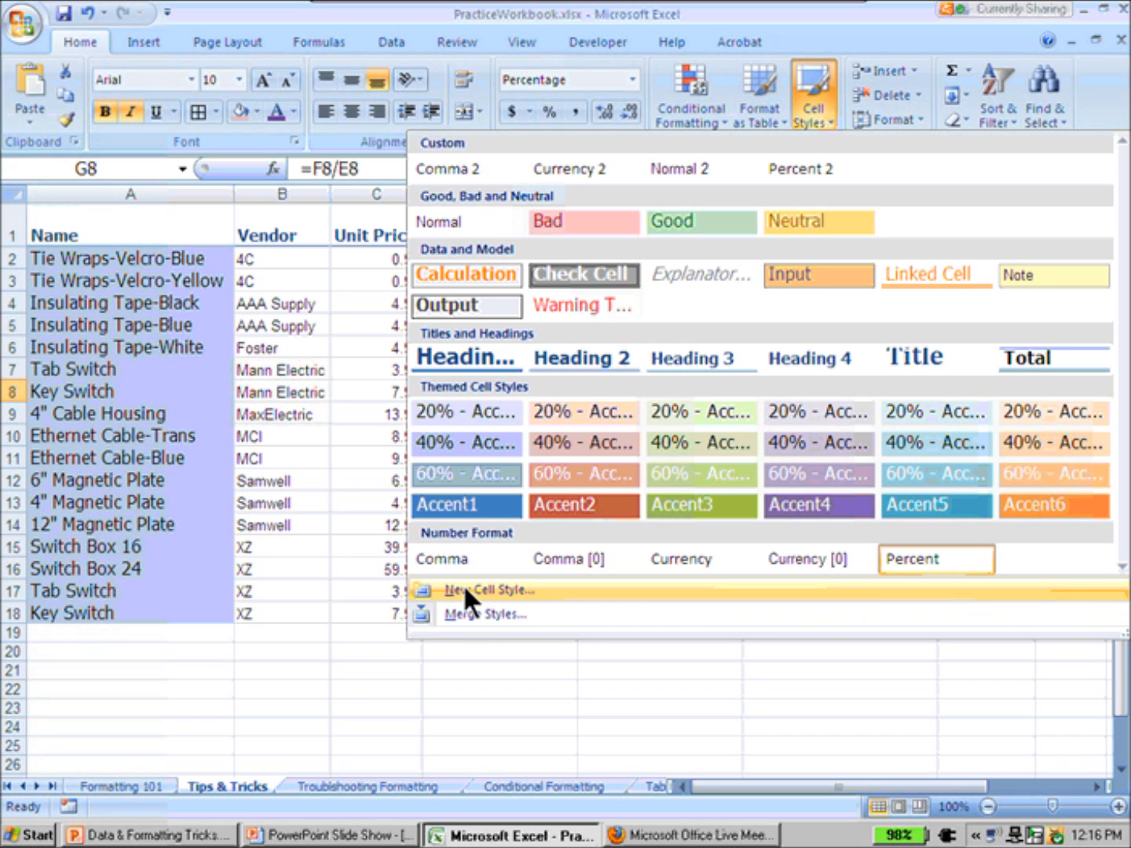
{"action": "left_click", "coordinate": [540, 591]}
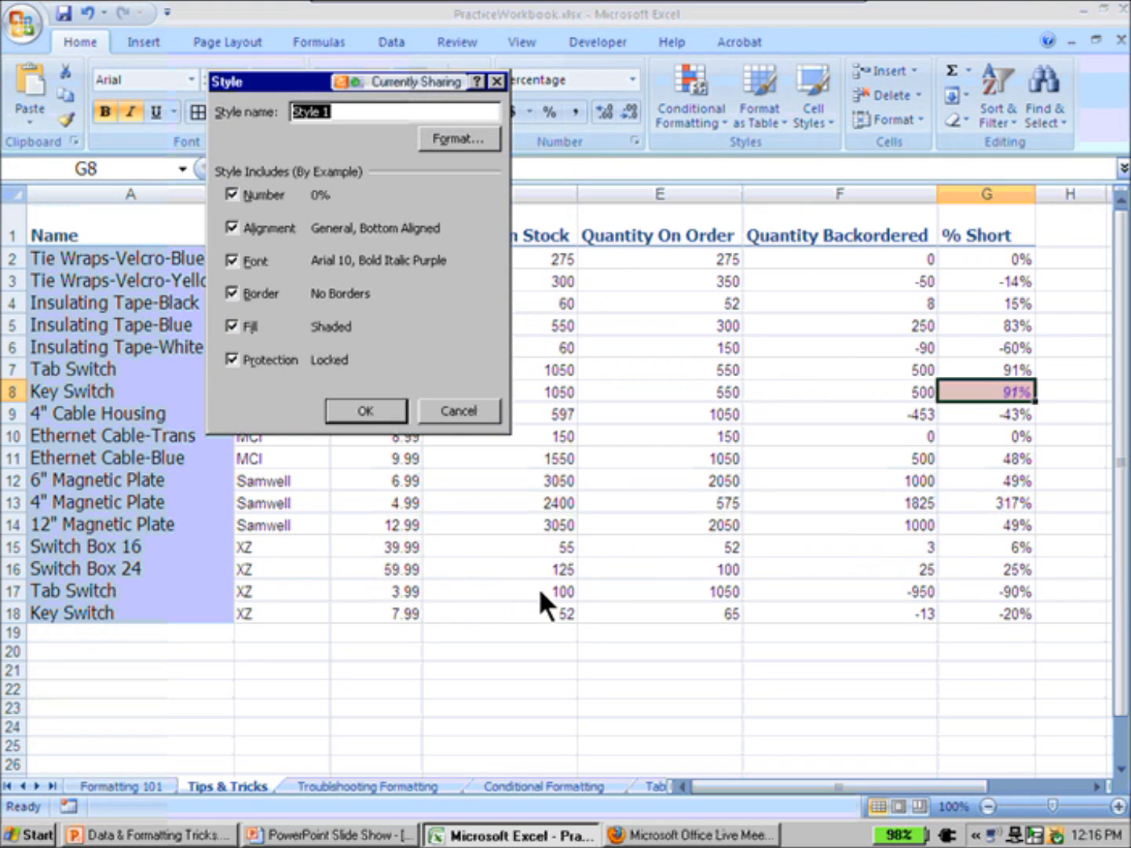
{"action": "type", "text": "Melissa"}
{"action": "left_click", "coordinate": [381, 412]}
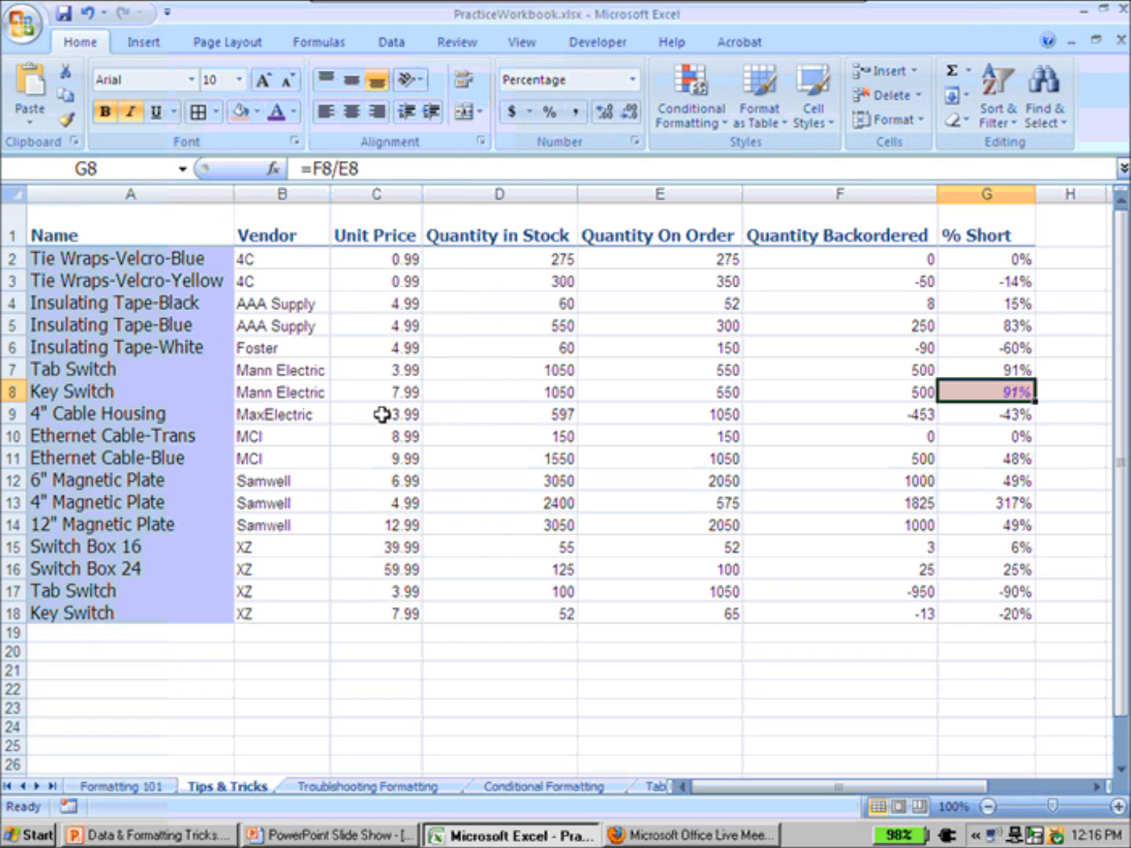
Apply the new custom cell style with the purple bold italic font to the 4" Magnetic Plate's % Short value in G13.
{"action": "left_click", "coordinate": [992, 501]}
{"action": "left_click", "coordinate": [825, 103]}
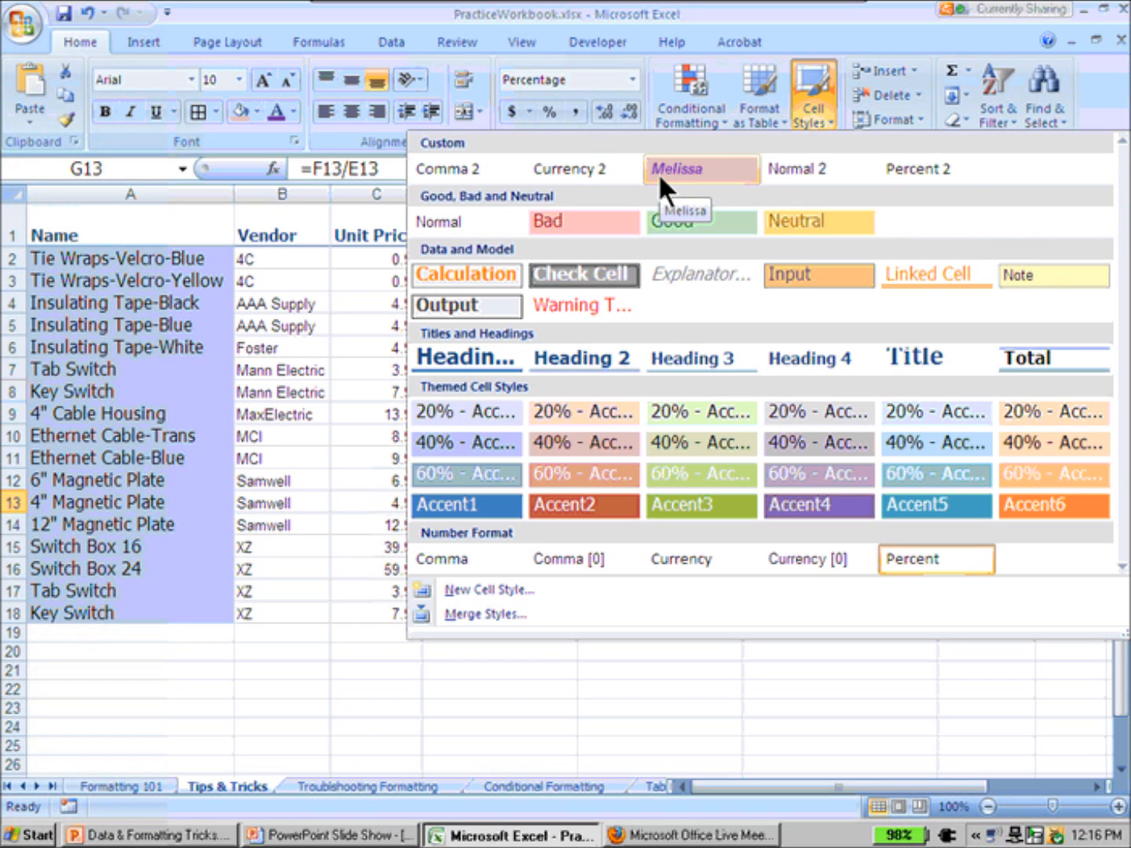
{"action": "left_click", "coordinate": [659, 168]}
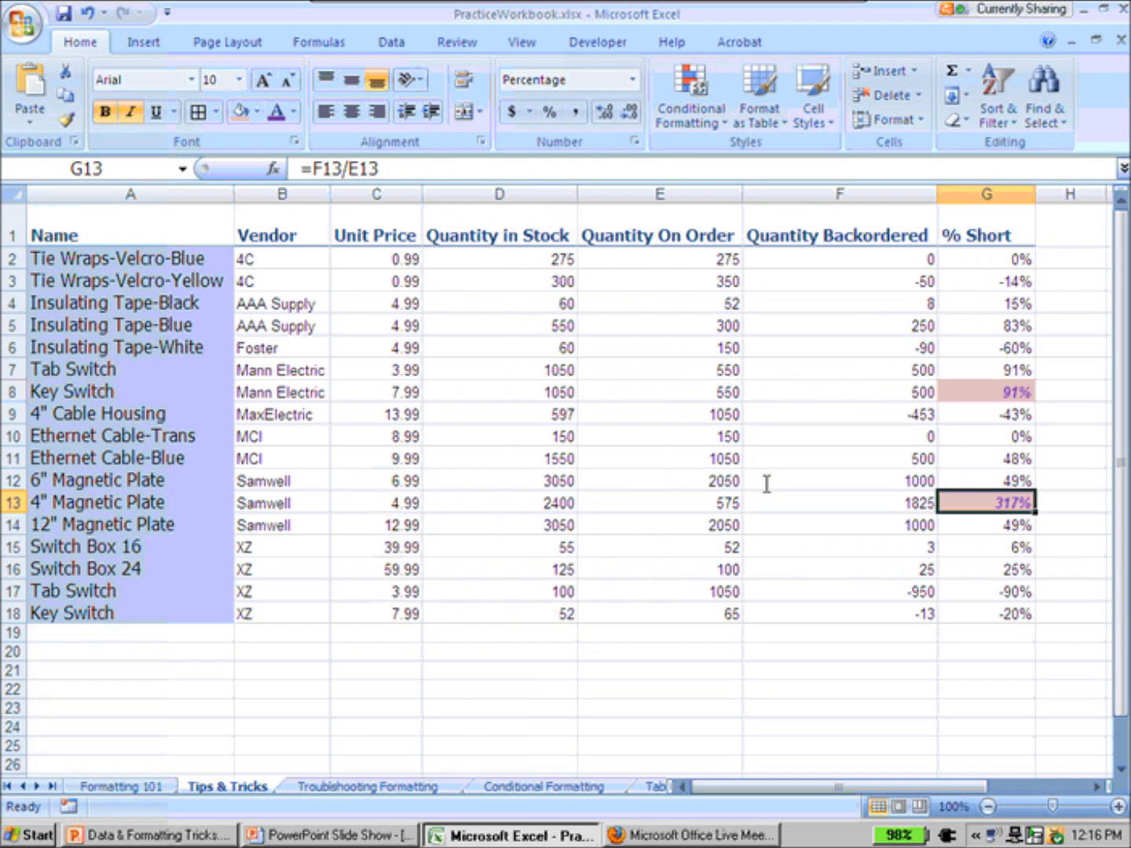